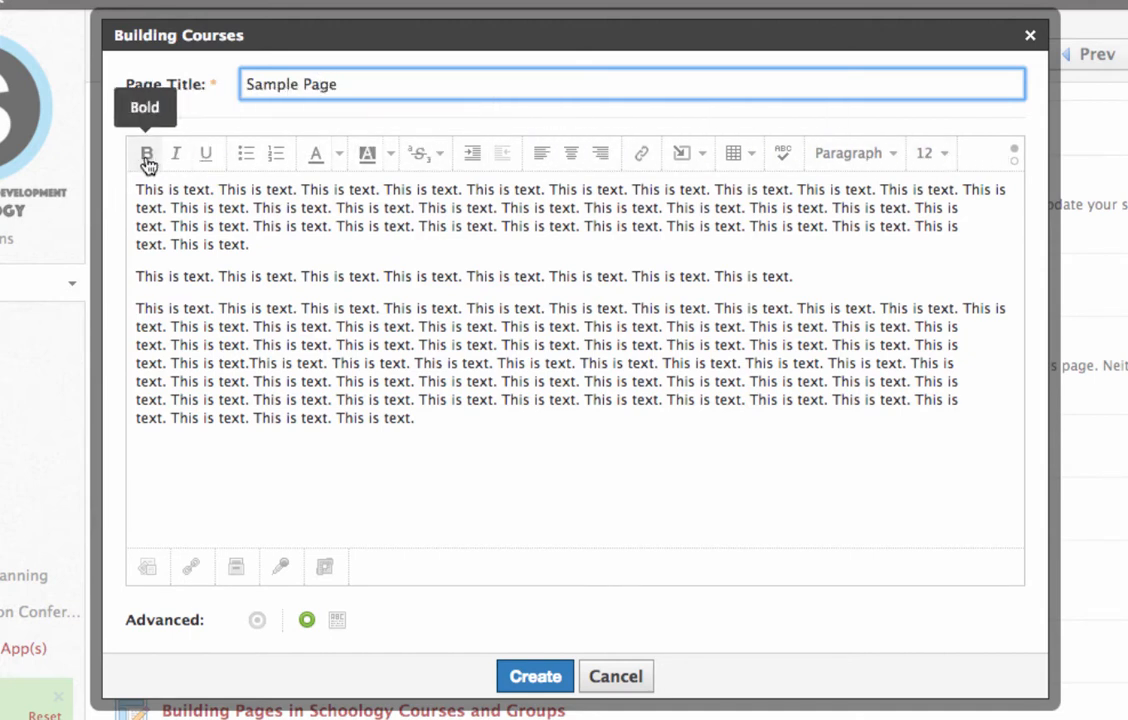
# Make the first sentence of the opening paragraph bold, italic and underlined
pyautogui.moveTo(133, 190); pyautogui.dragTo(210, 189)
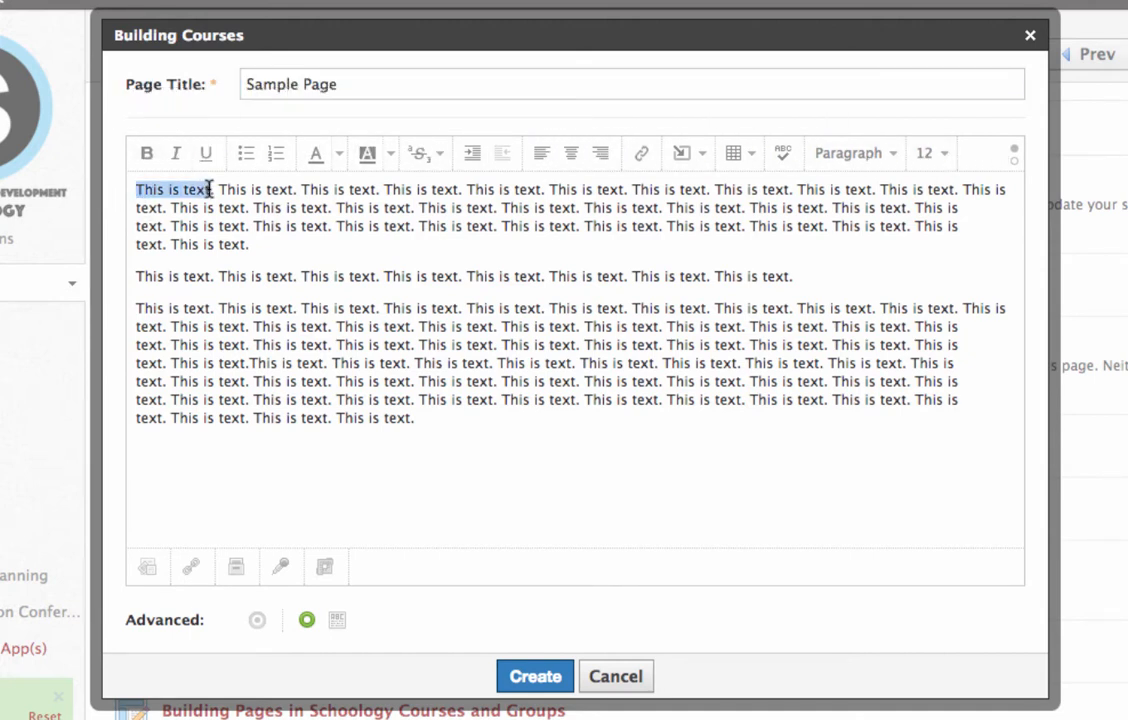
pyautogui.click(150, 158)
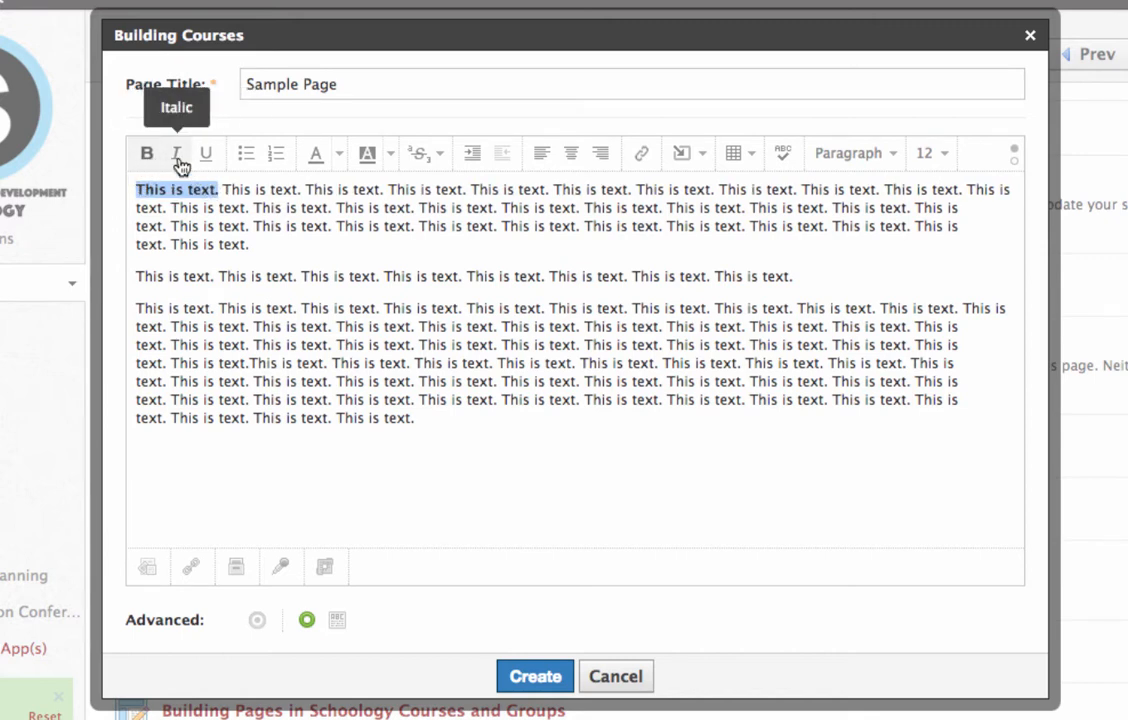
pyautogui.click(178, 160)
pyautogui.click(204, 160)
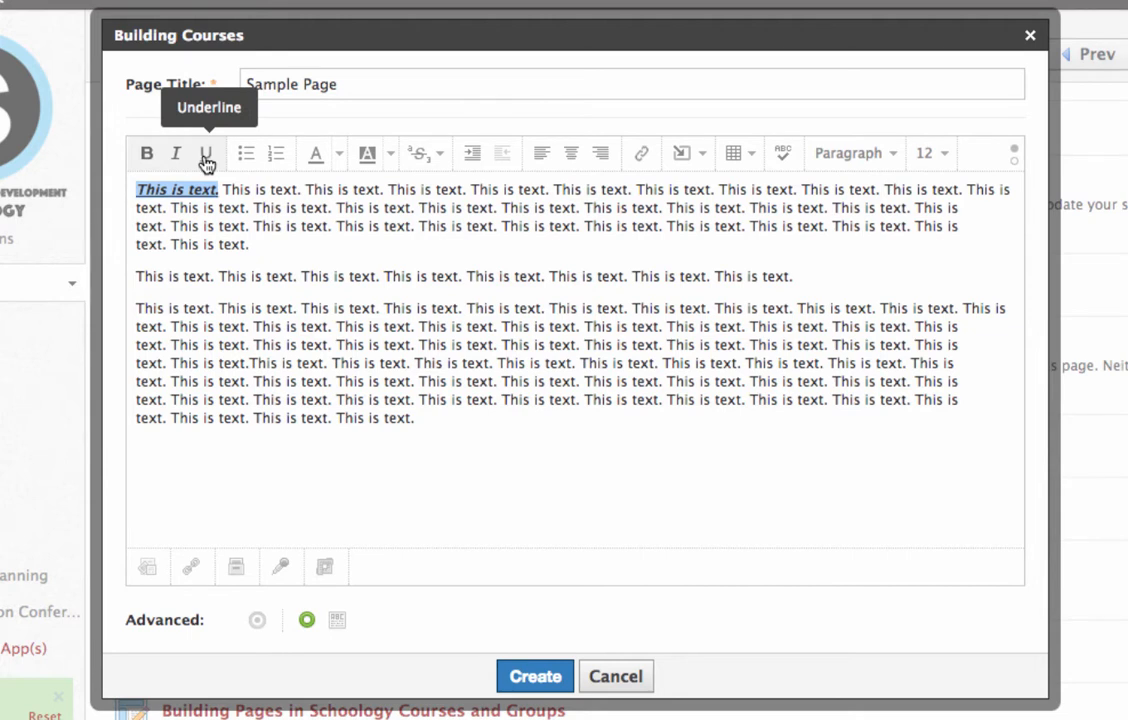
# Split the second paragraph so that each "This is text." sentence stands on its own line
pyautogui.click(220, 276)
pyautogui.press('Return')
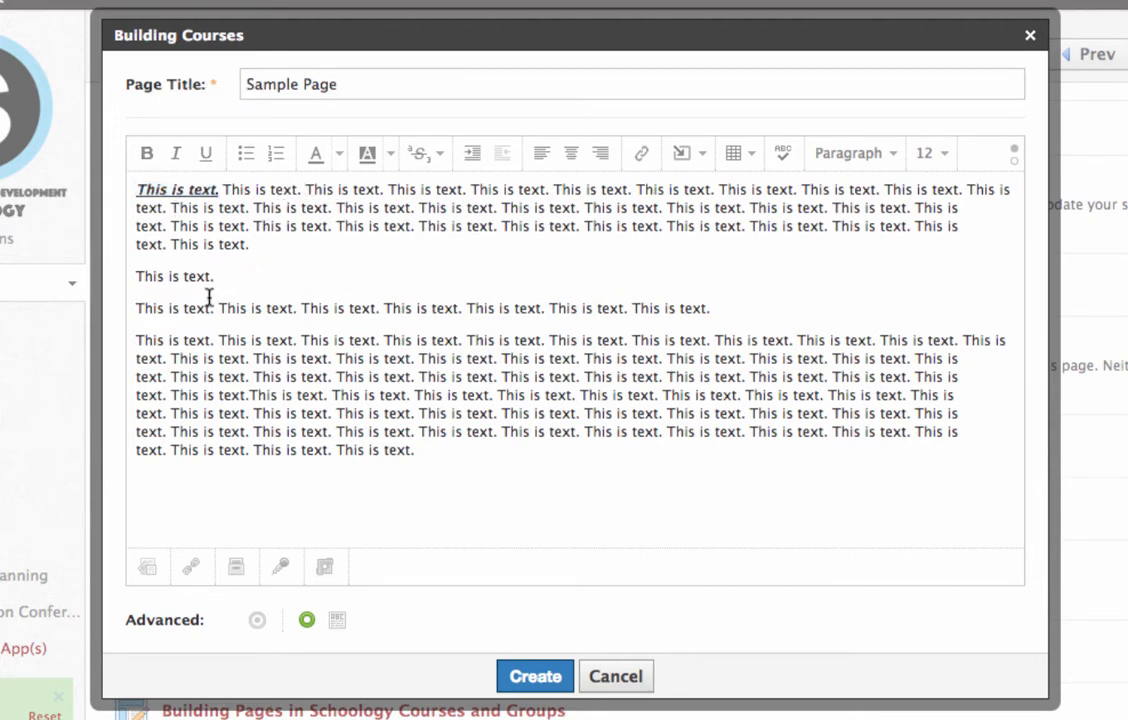
pyautogui.click(217, 308)
pyautogui.press('Return')
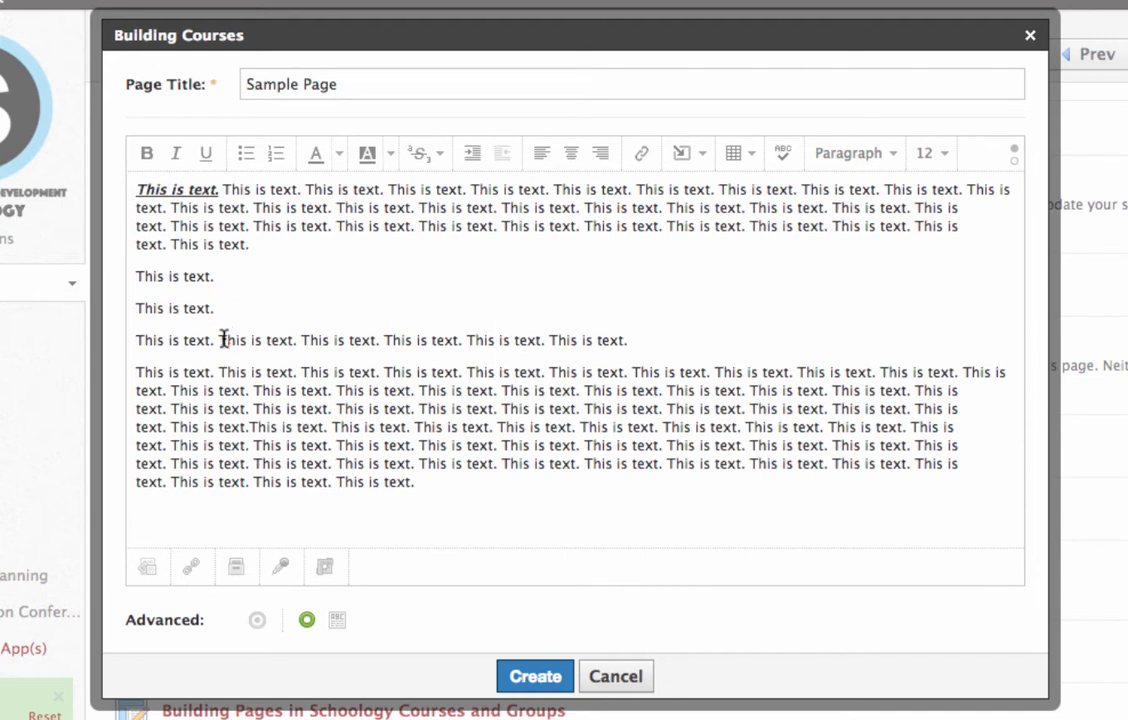
pyautogui.click(219, 340)
pyautogui.press('Return')
pyautogui.click(220, 372)
pyautogui.press('Return')
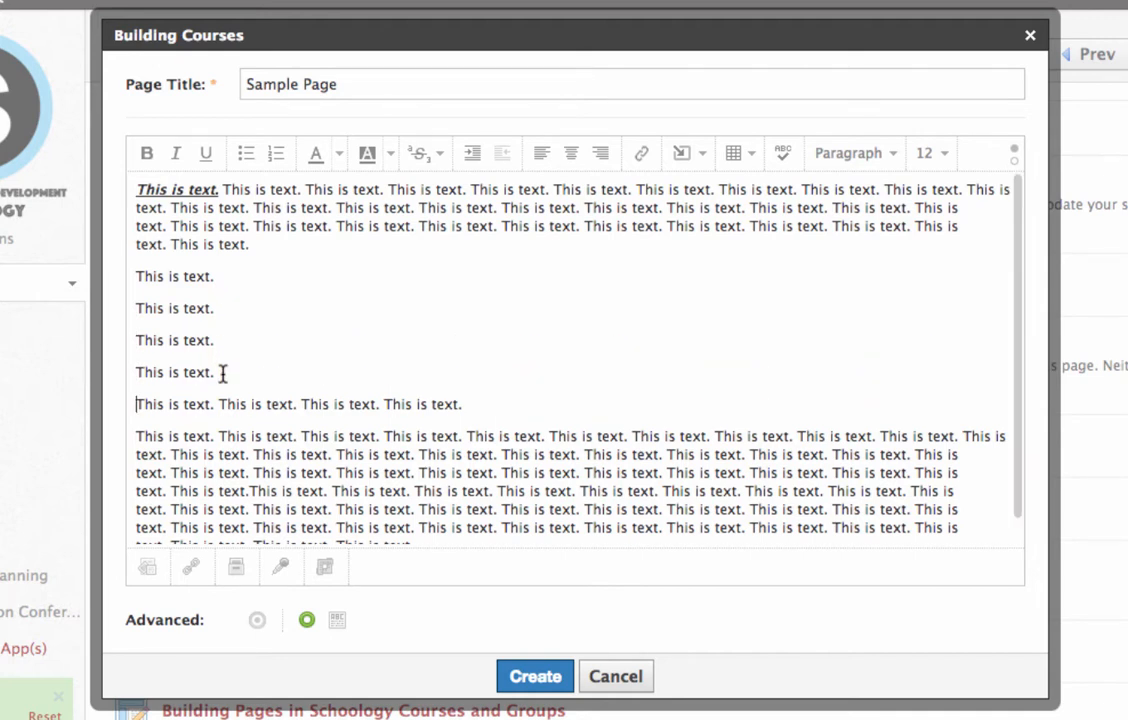
pyautogui.click(220, 404)
pyautogui.press('Return')
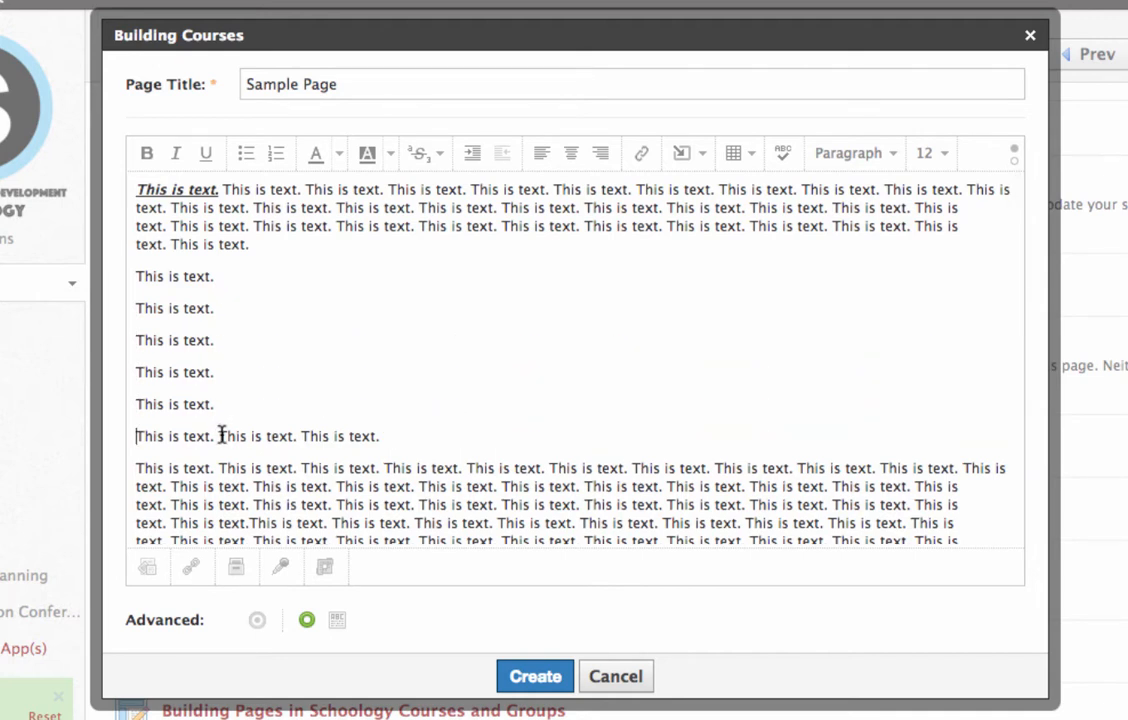
pyautogui.click(219, 436)
pyautogui.press('Return')
pyautogui.click(219, 468)
pyautogui.press('Return')
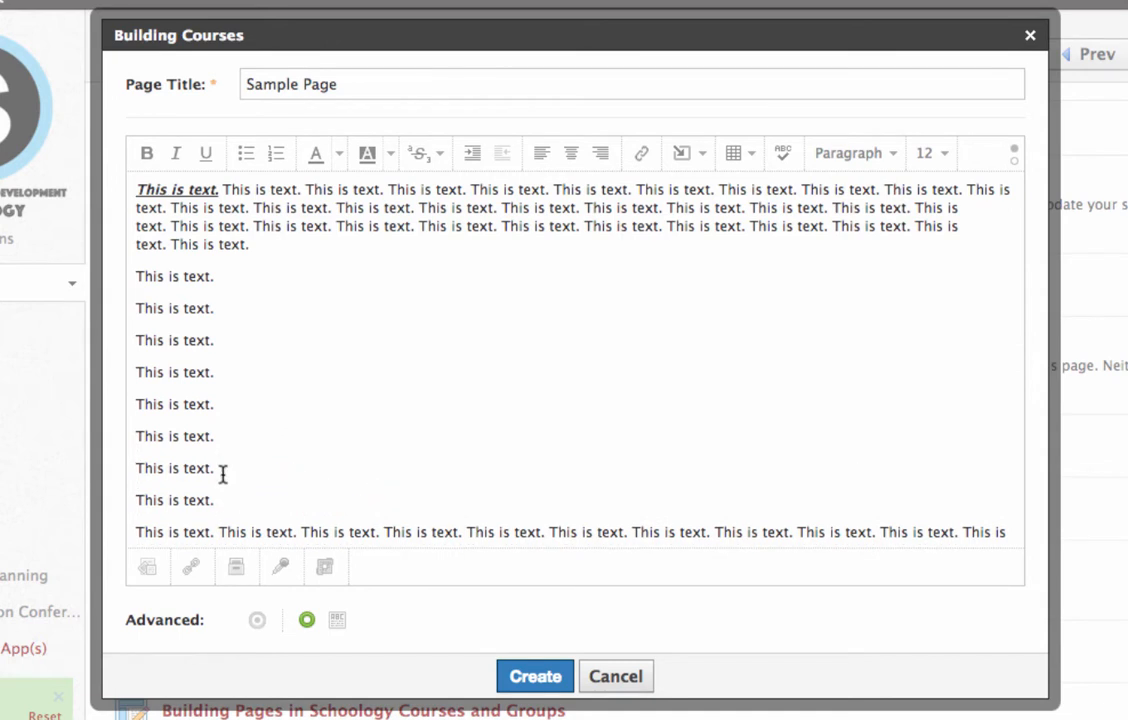
# Turn the short single-sentence lines below the opening paragraph into a numbered list
pyautogui.moveTo(219, 500); pyautogui.dragTo(148, 290)
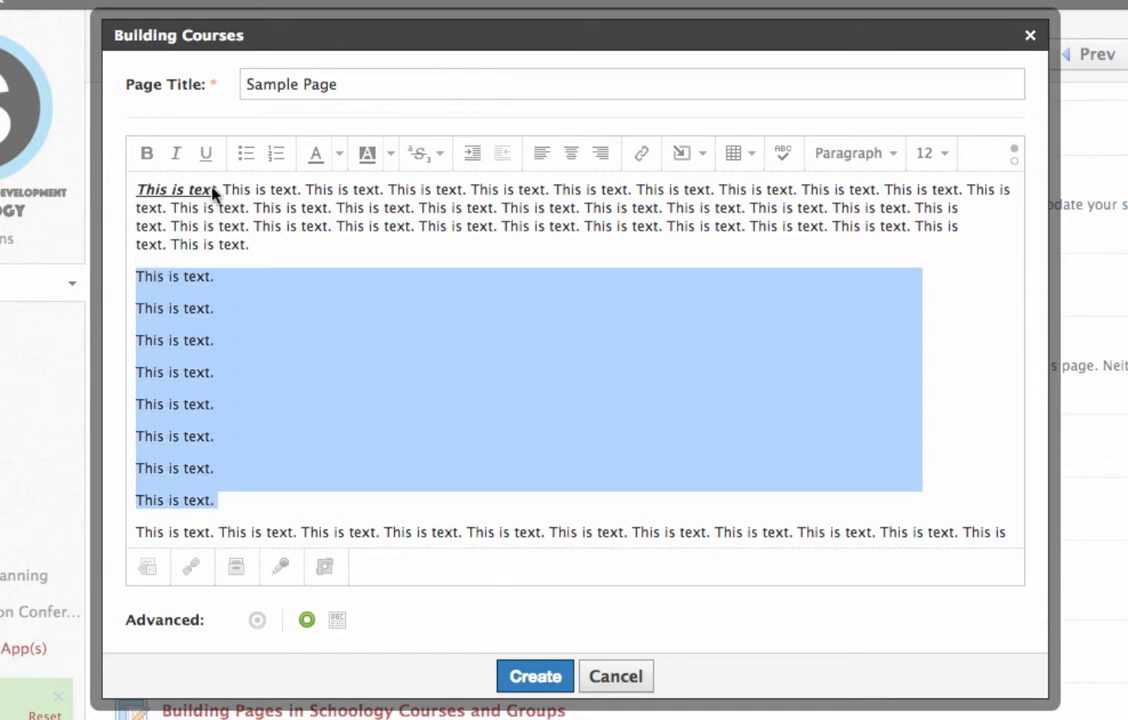
pyautogui.click(246, 163)
pyautogui.click(284, 156)
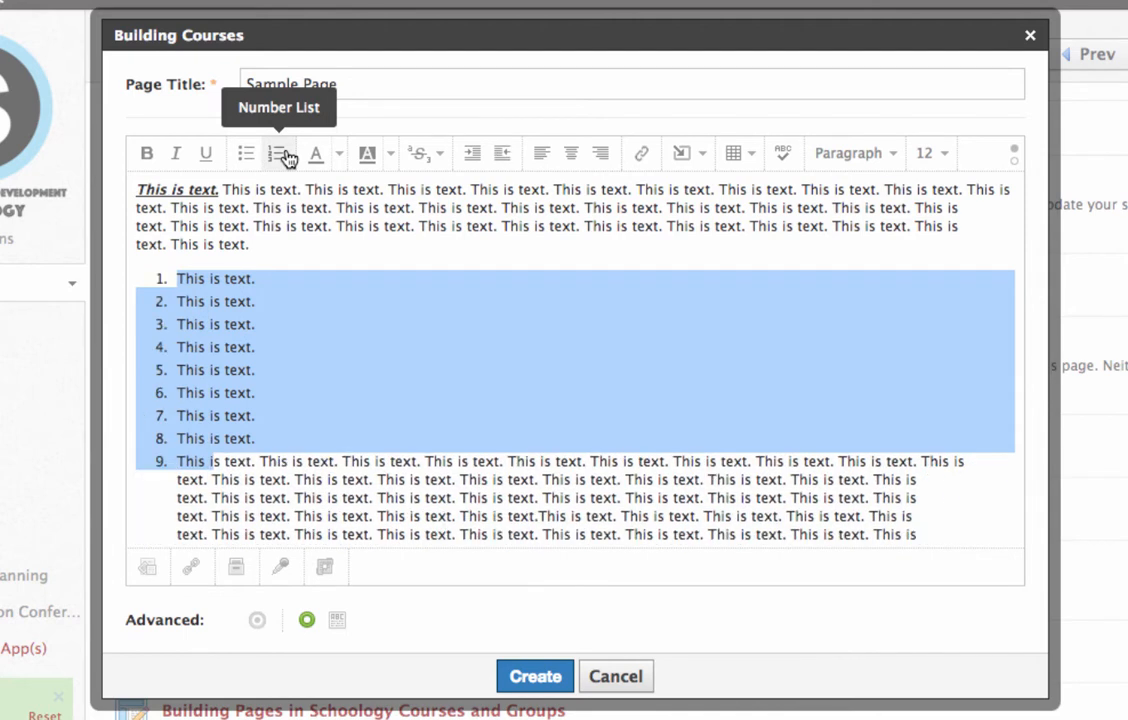
# Insert three empty items before the long closing paragraph and remove list numbering from them and the paragraph
pyautogui.click(174, 461)
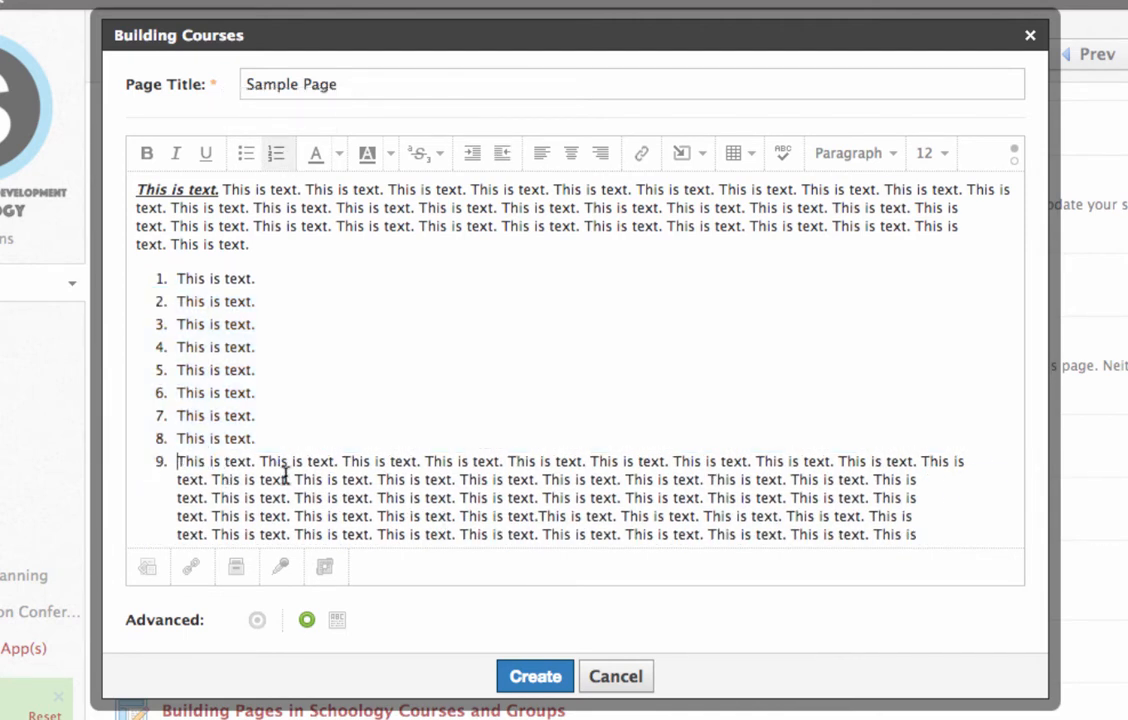
pyautogui.press('Return')
pyautogui.press('Return')
pyautogui.press('Return')
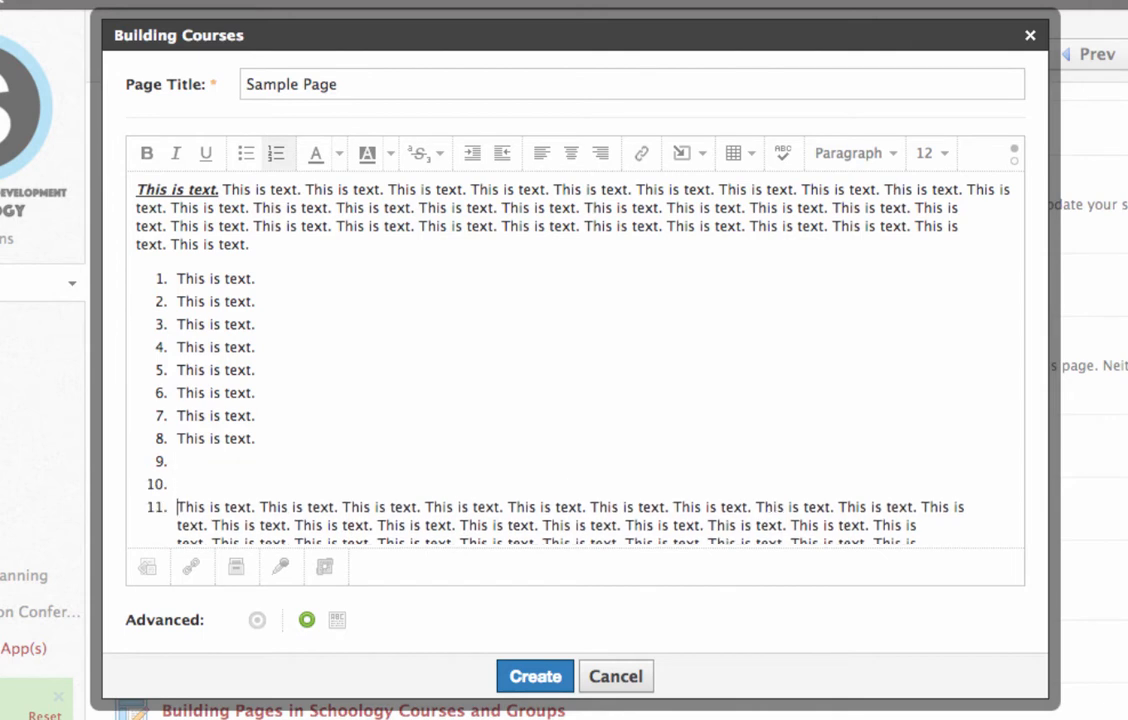
pyautogui.moveTo(184, 529); pyautogui.dragTo(140, 464)
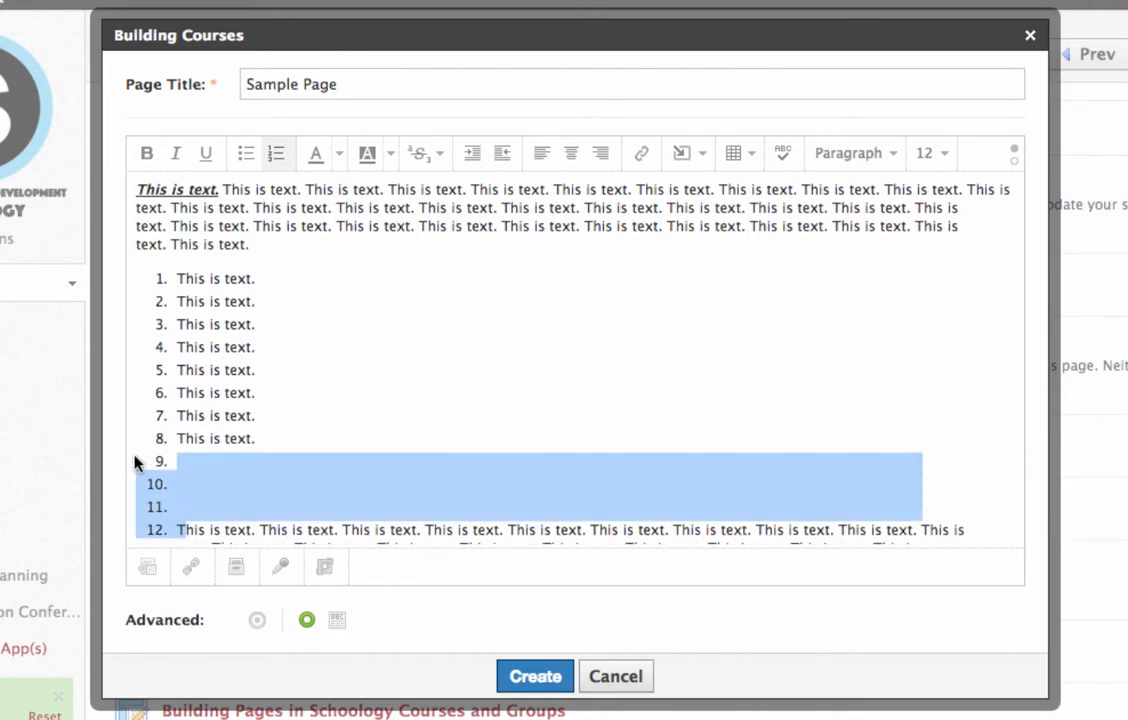
pyautogui.click(276, 153)
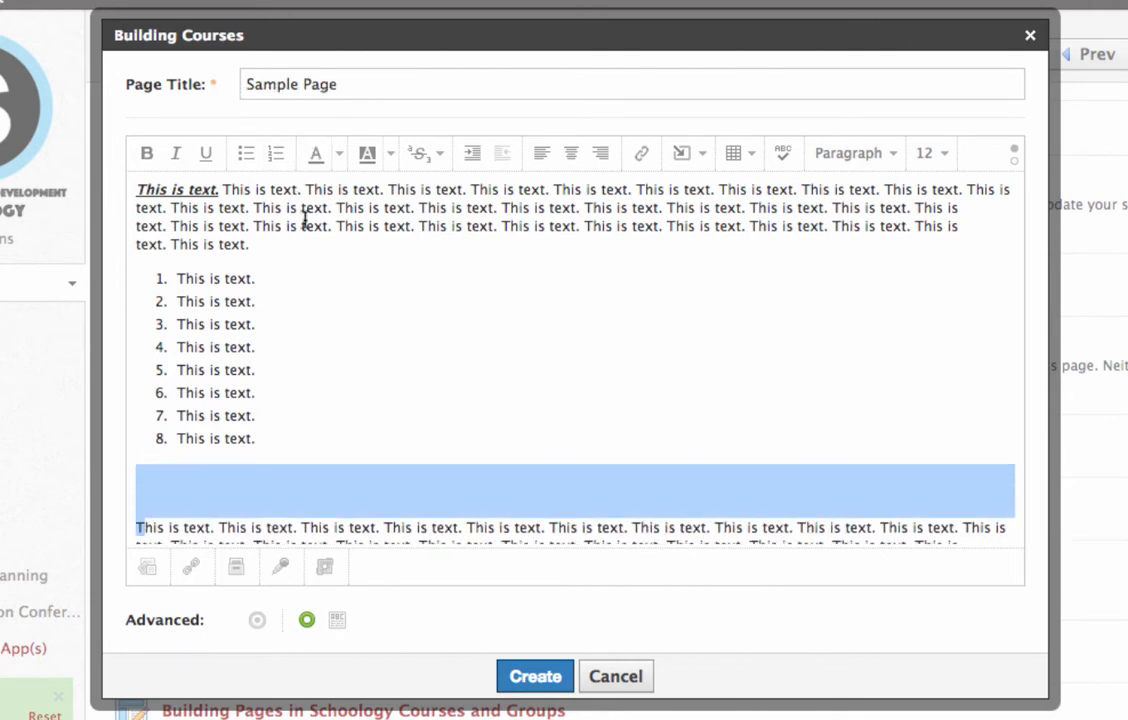
# Delete the extra blank lines between the numbered list and the long closing paragraph
pyautogui.click(292, 472)
pyautogui.press('BackSpace')
pyautogui.press('BackSpace')
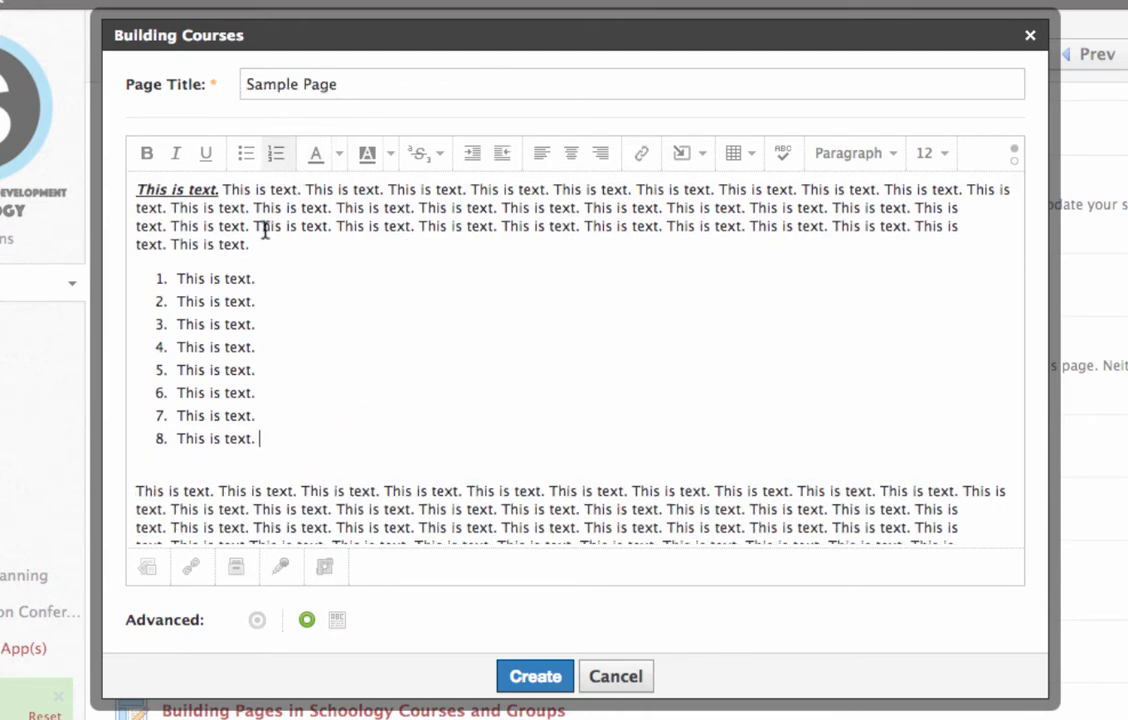
# Change the text color of the third sentence in the opening paragraph to red
pyautogui.moveTo(305, 189); pyautogui.dragTo(383, 192)
pyautogui.click(339, 156)
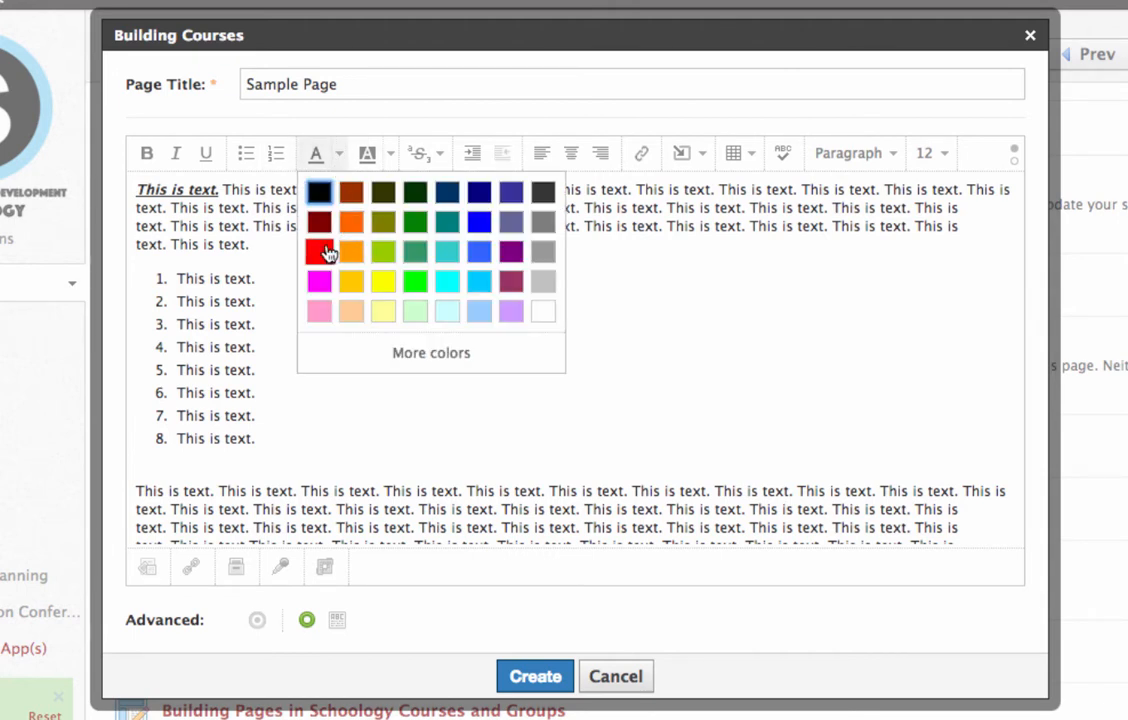
pyautogui.click(319, 251)
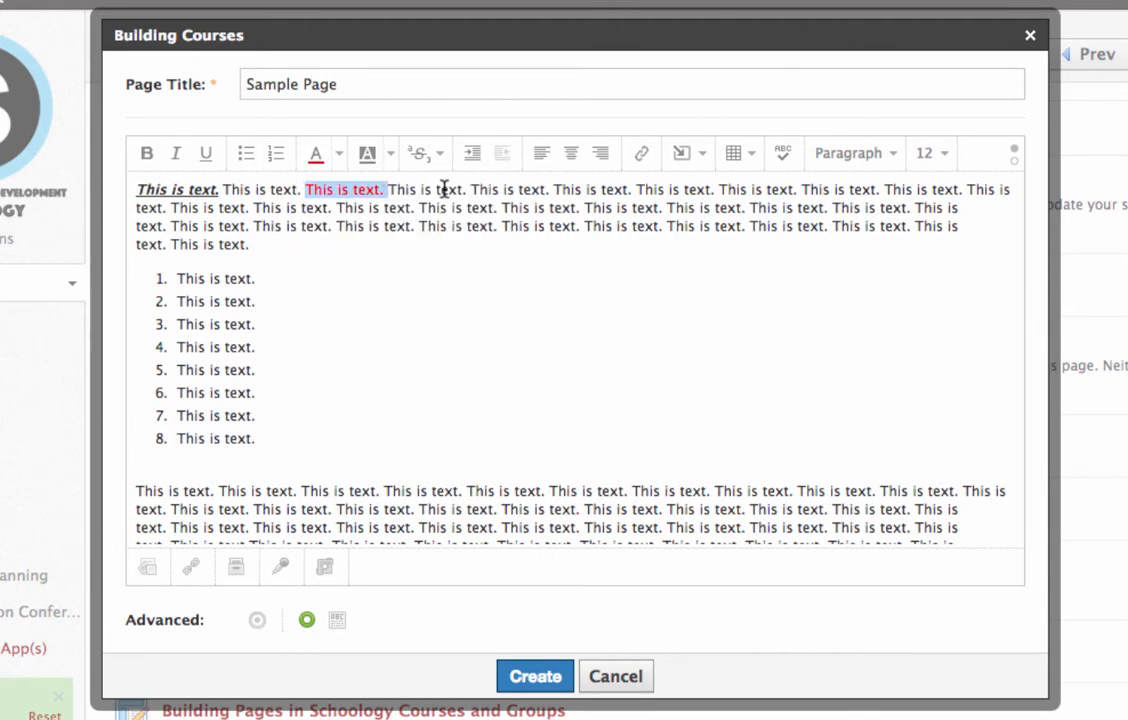
# Highlight the fifth sentence of the opening paragraph with a yellow background
pyautogui.moveTo(470, 189); pyautogui.dragTo(549, 190)
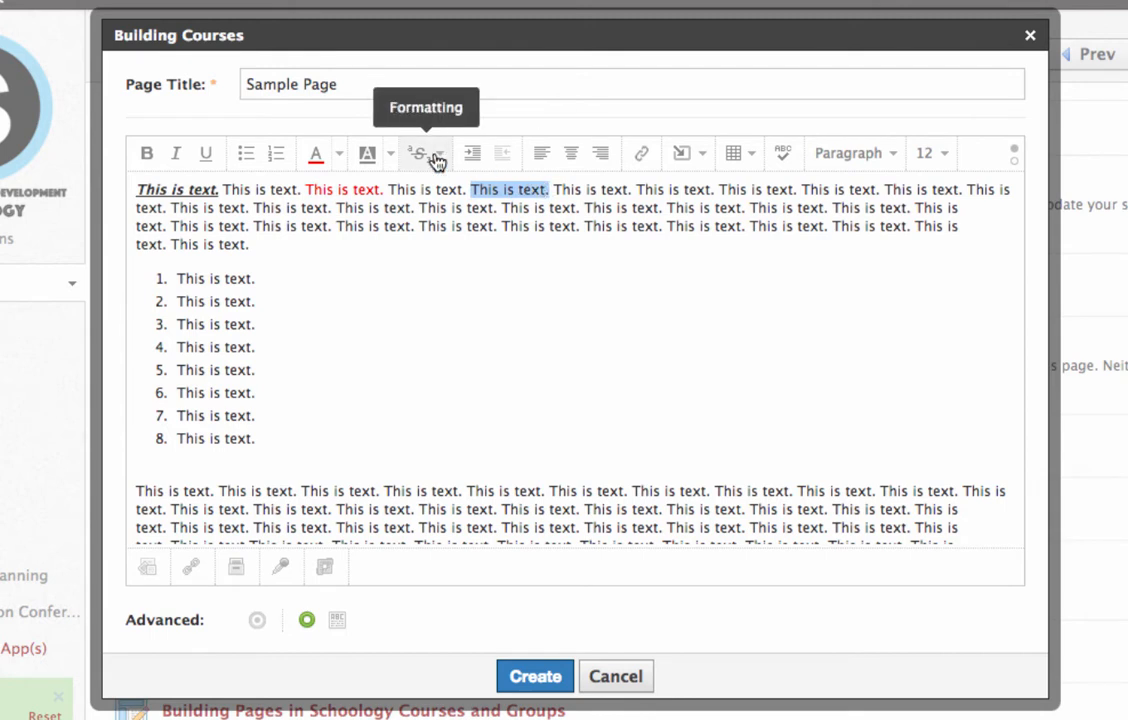
pyautogui.click(390, 160)
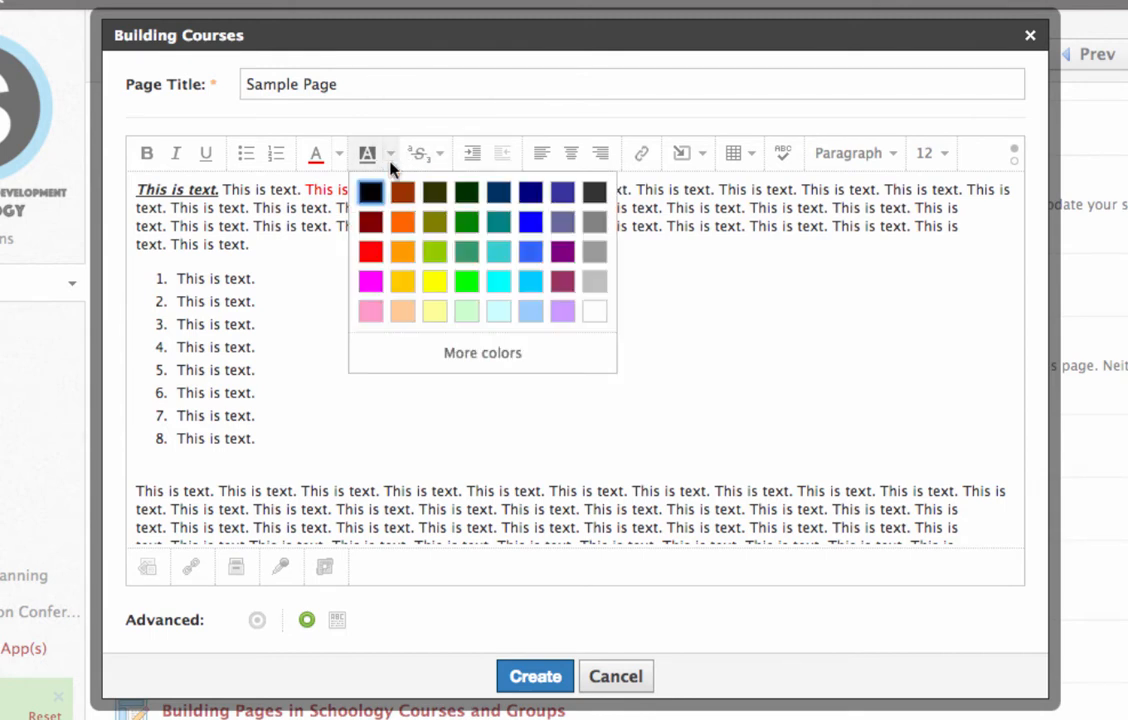
pyautogui.click(434, 282)
pyautogui.click(389, 228)
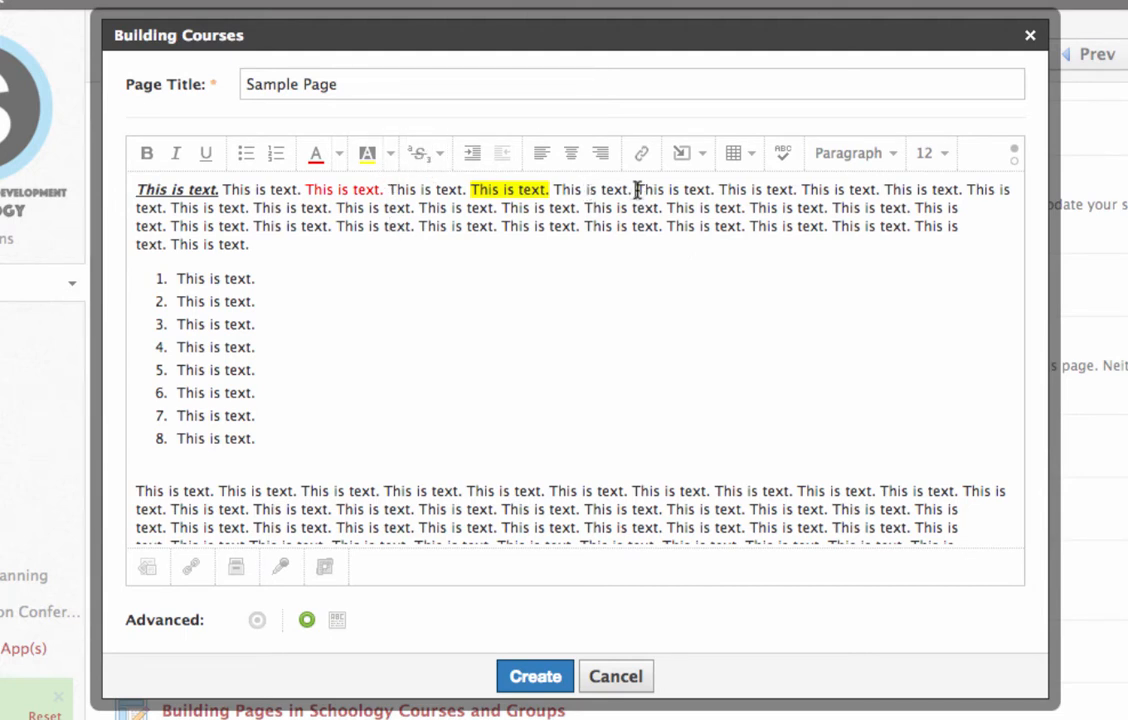
# Apply strikethrough to the seventh sentence of the opening paragraph
pyautogui.moveTo(636, 189); pyautogui.dragTo(711, 189)
pyautogui.click(440, 155)
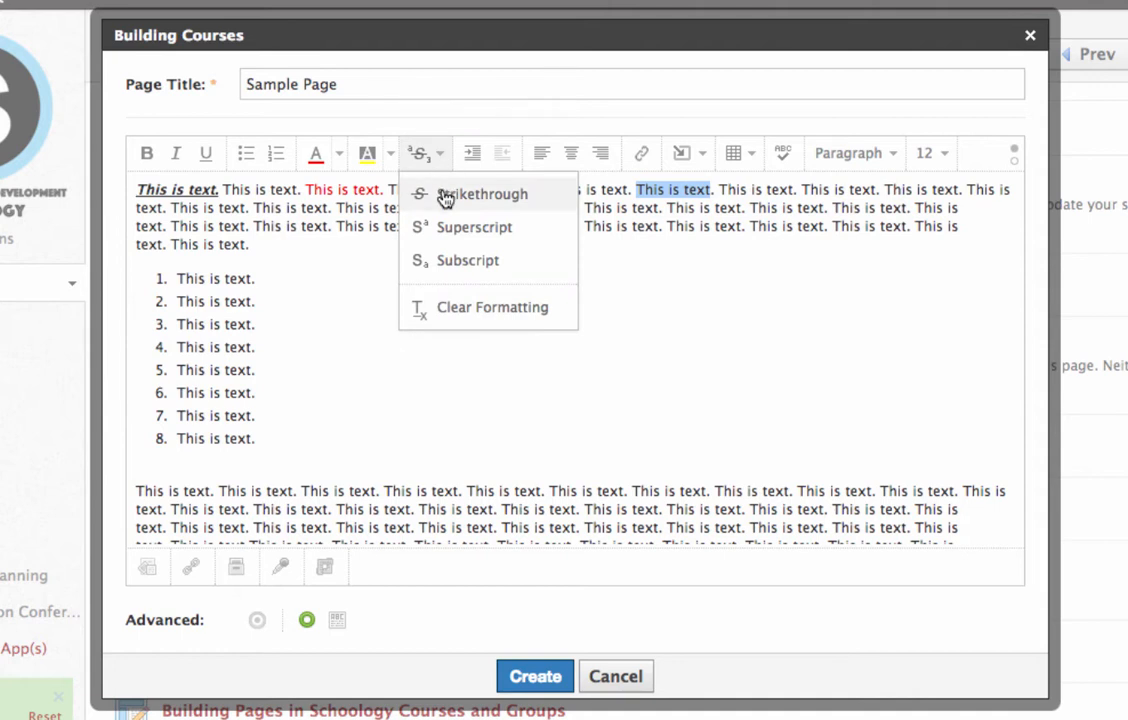
pyautogui.click(444, 199)
pyautogui.click(443, 290)
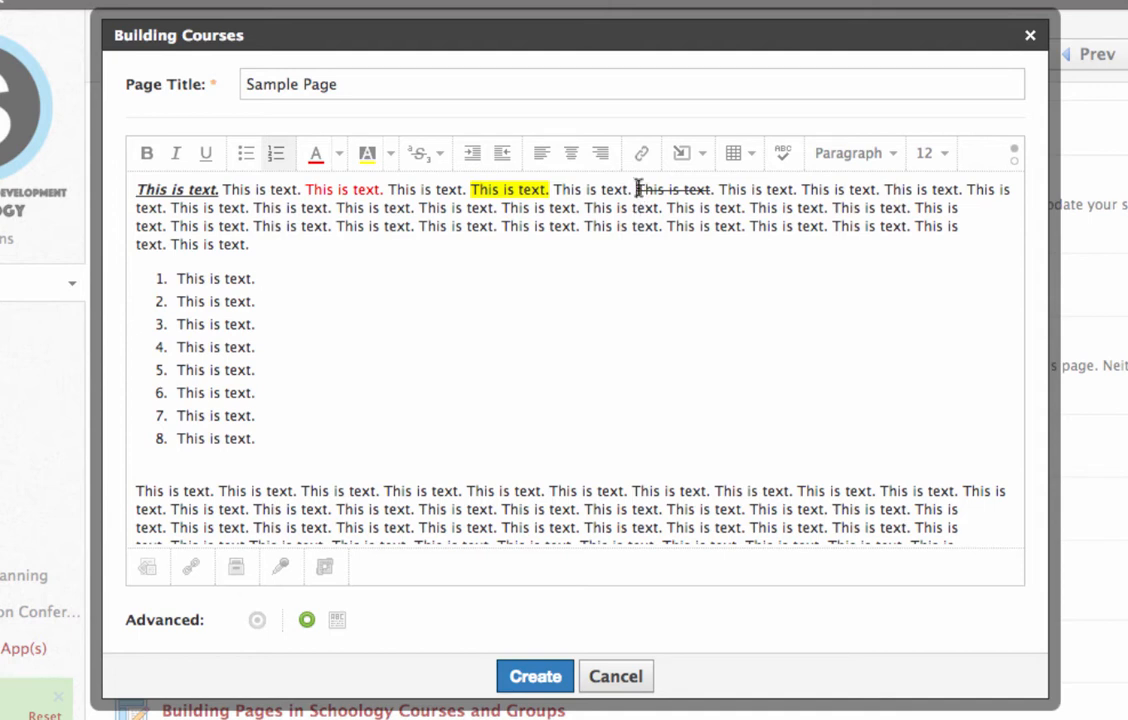
pyautogui.moveTo(637, 189); pyautogui.dragTo(712, 189)
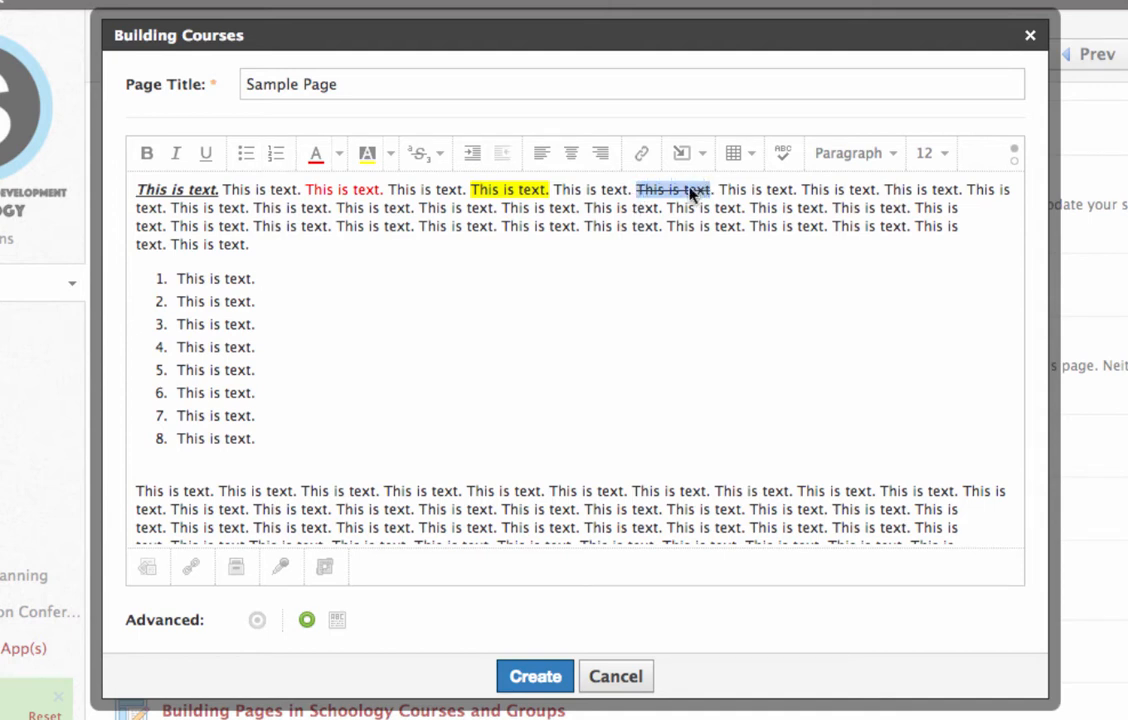
# Format "This is tex" in the last sentence of the opening paragraph as superscript
pyautogui.moveTo(244, 244); pyautogui.dragTo(172, 244)
pyautogui.click(420, 153)
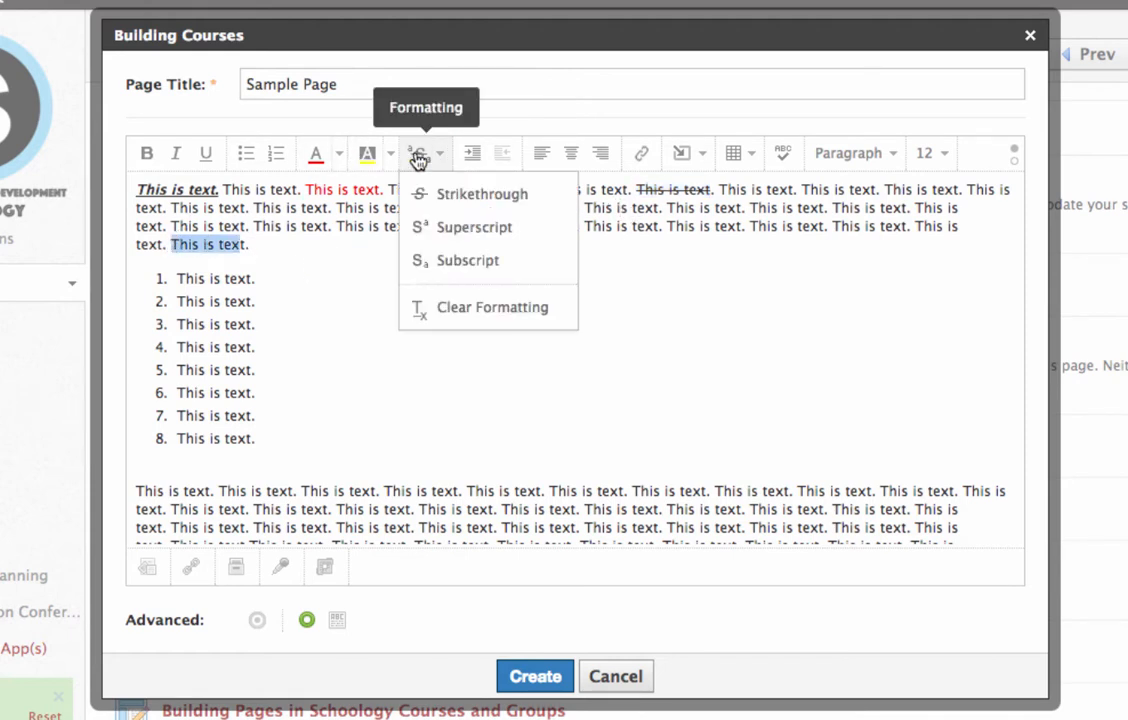
pyautogui.click(446, 227)
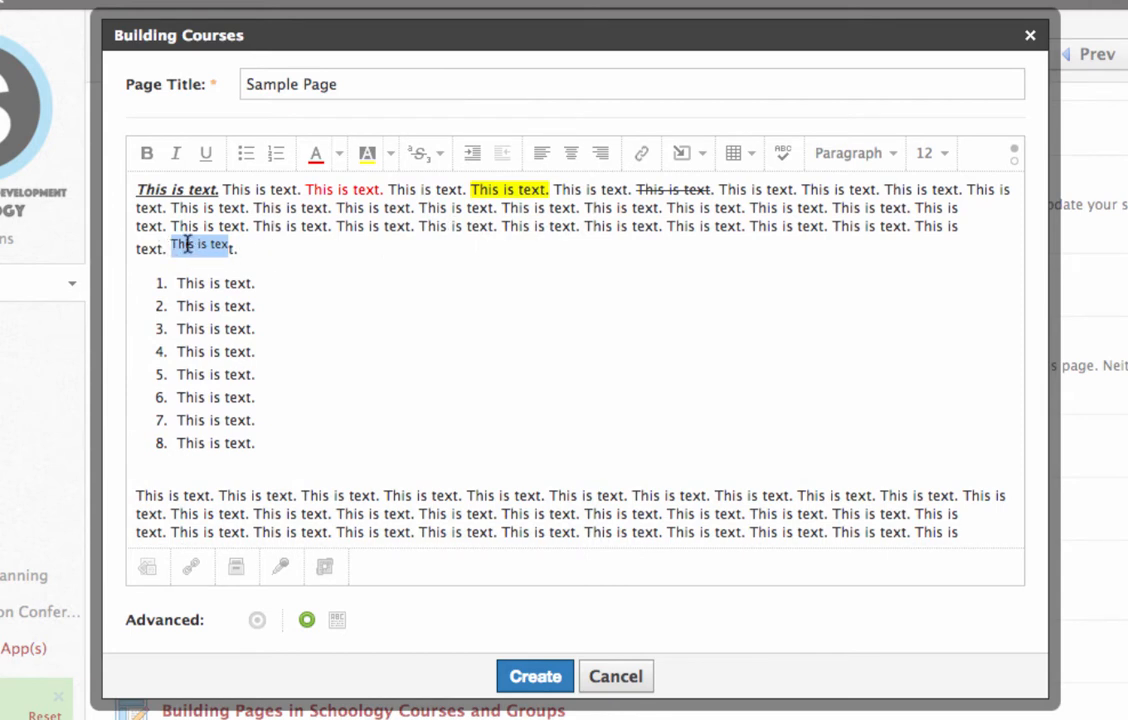
pyautogui.click(436, 159)
pyautogui.click(435, 162)
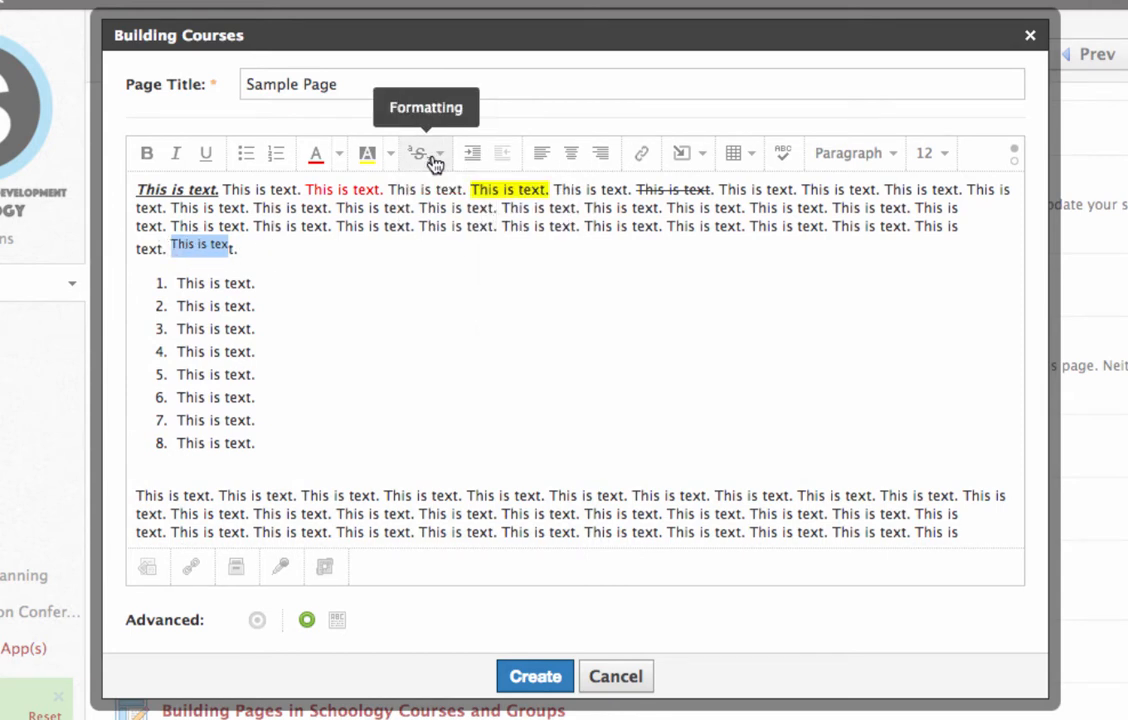
# Indent the long closing paragraph below the numbered list by one level
pyautogui.click(130, 503)
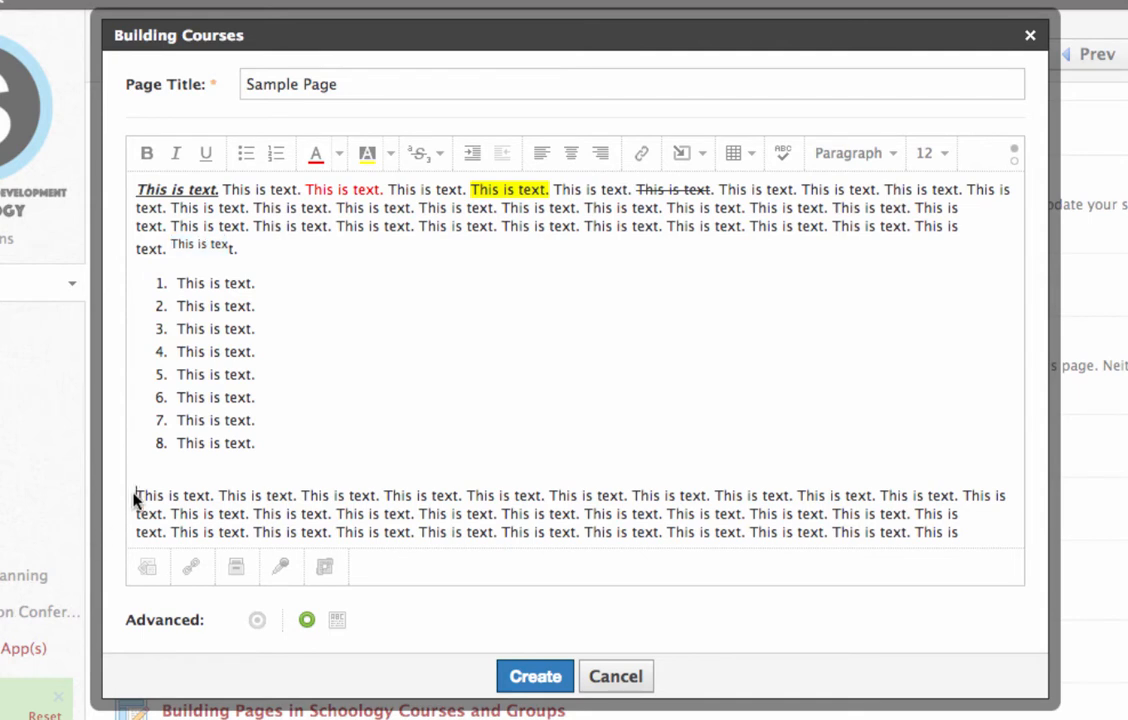
pyautogui.click(481, 162)
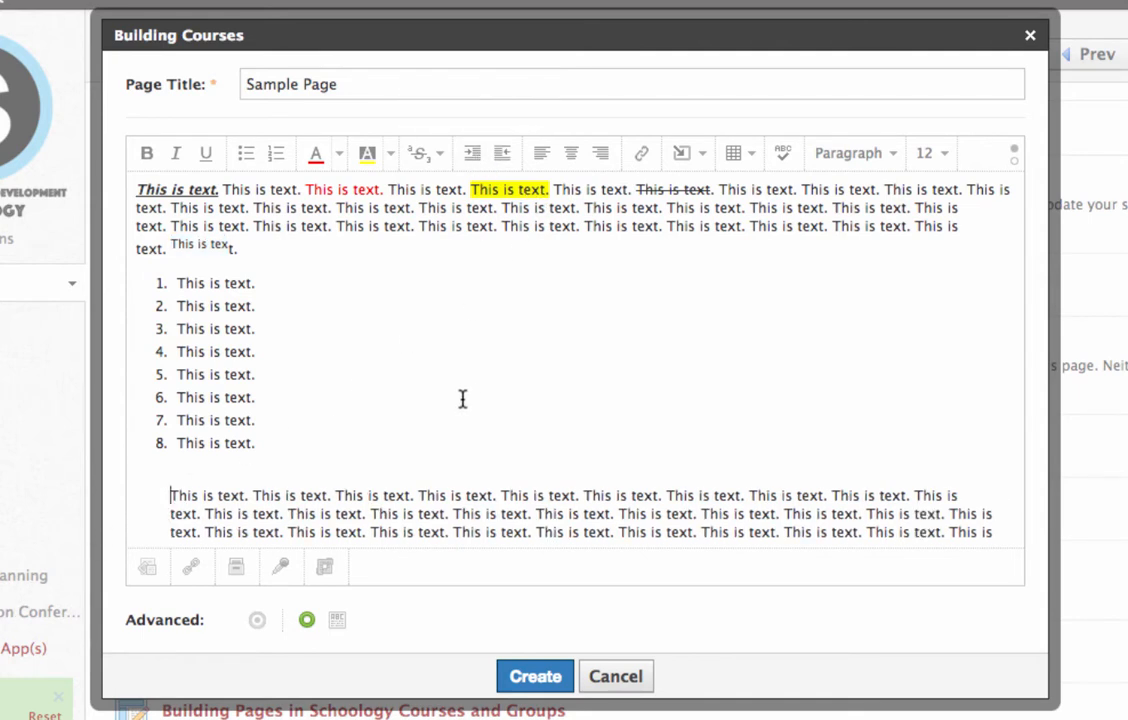
pyautogui.scroll(-3, 456, 393)
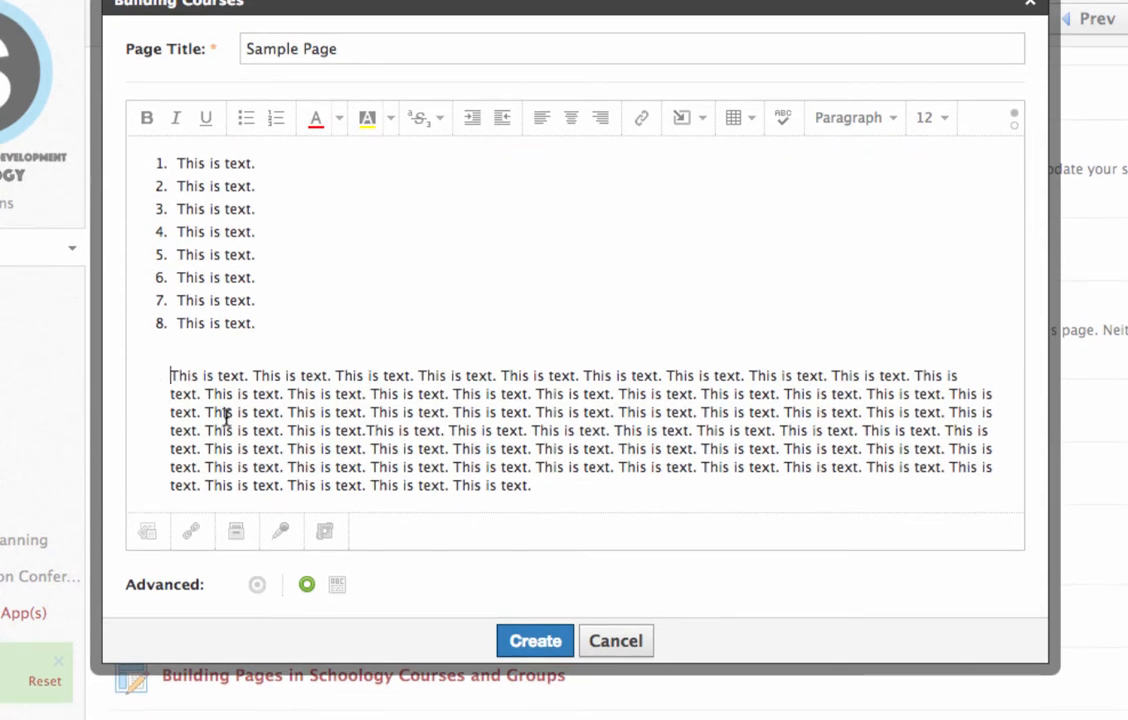
pyautogui.scroll(5, 228, 422)
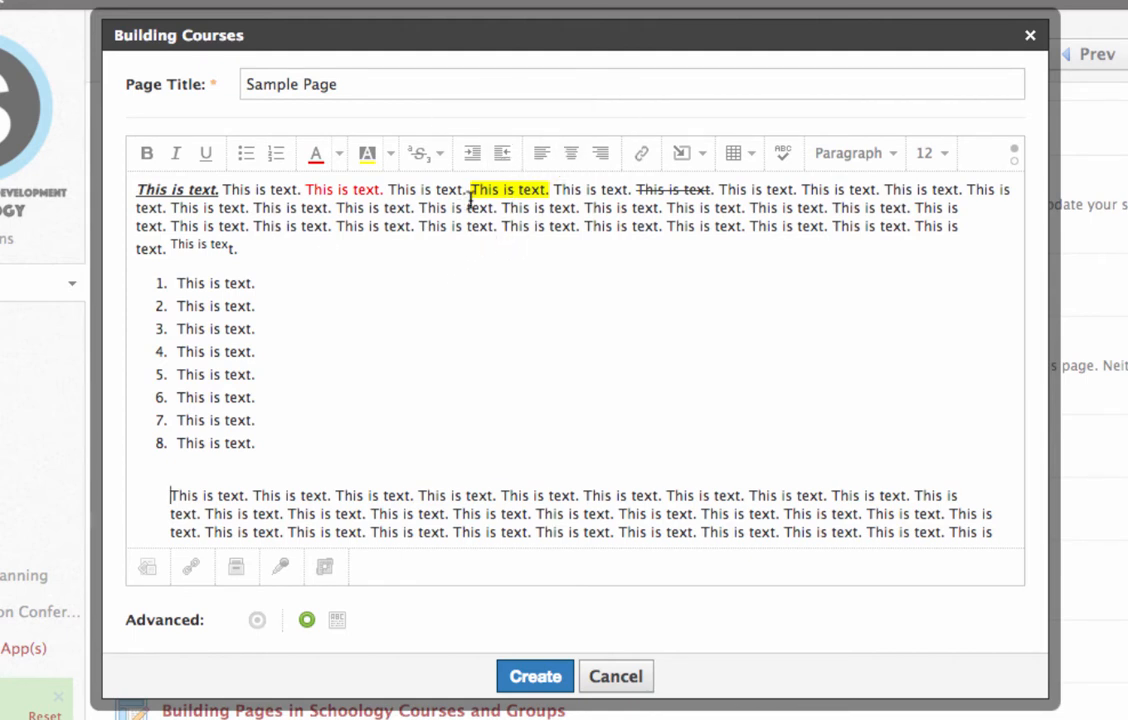
# Add an empty line after the end of the indented closing paragraph
pyautogui.click(745, 158)
pyautogui.scroll(-5, 634, 365)
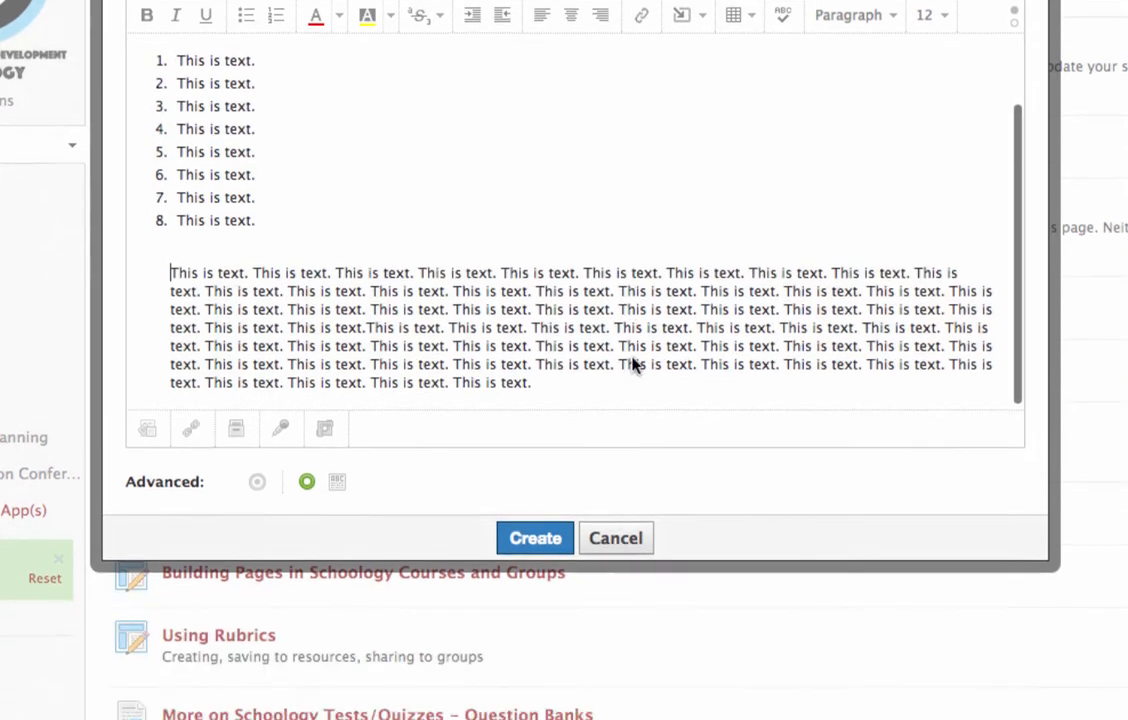
pyautogui.click(609, 237)
pyautogui.press('Return')
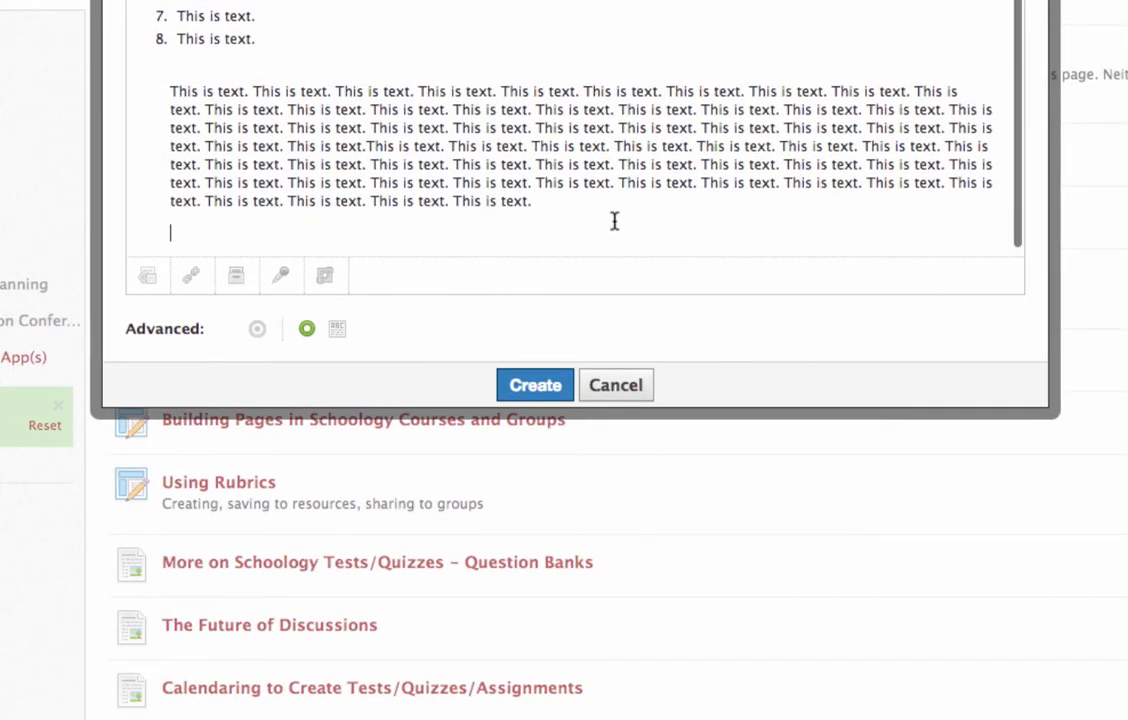
# Insert a table of four columns and three rows below the closing paragraph and widen it to several times its initial width
pyautogui.scroll(10, 617, 212)
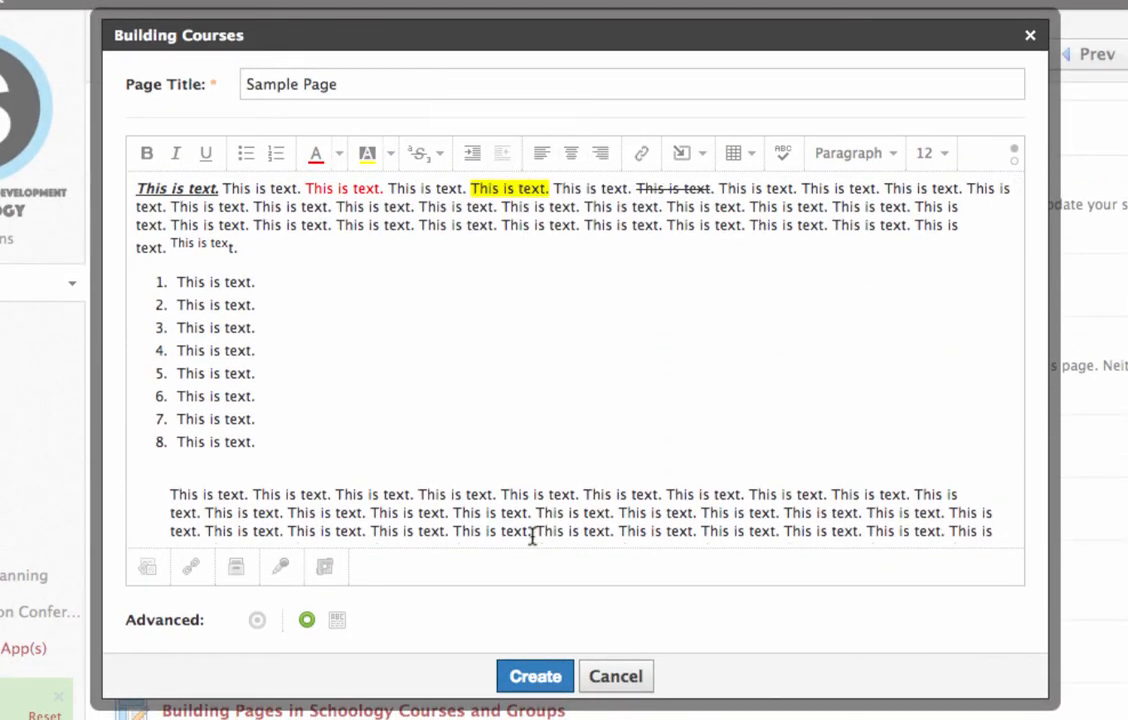
pyautogui.scroll(-5, 531, 530)
pyautogui.scroll(-5, 545, 480)
pyautogui.scroll(10, 600, 180)
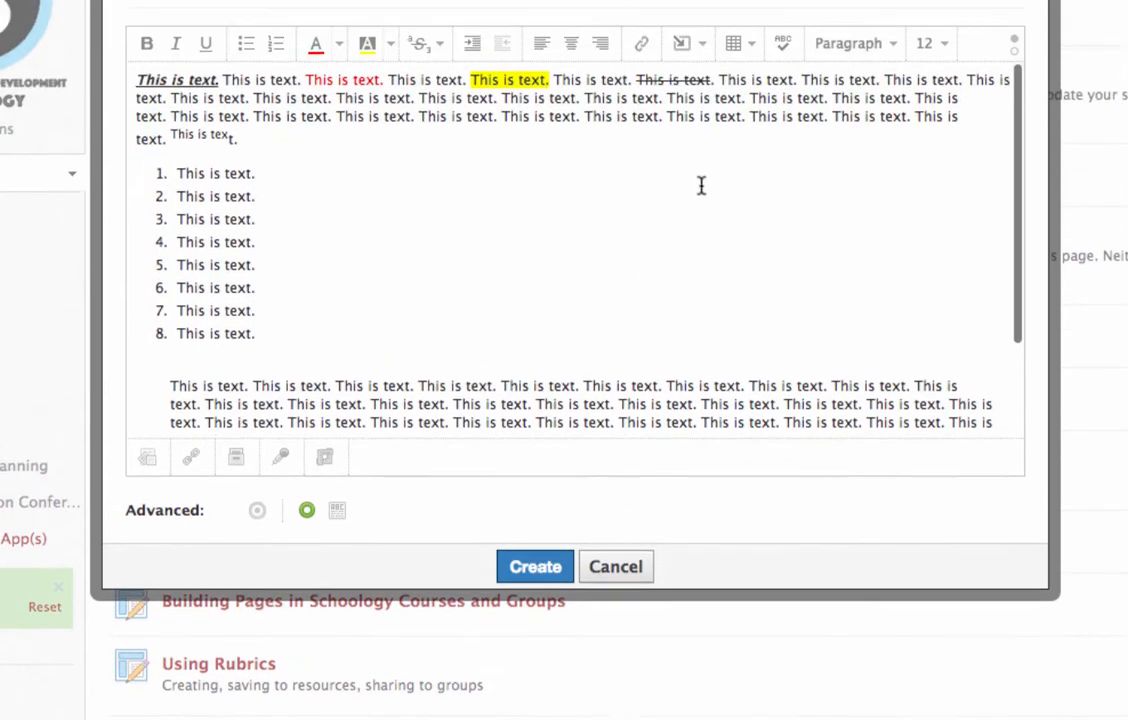
pyautogui.click(740, 98)
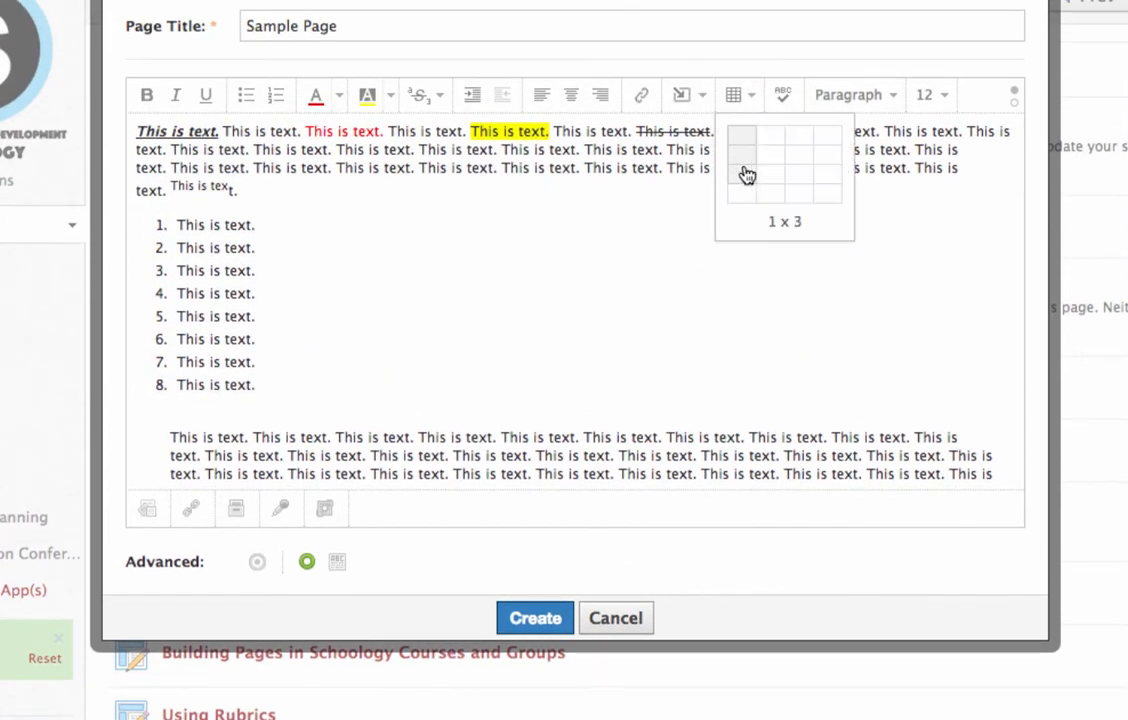
pyautogui.click(818, 176)
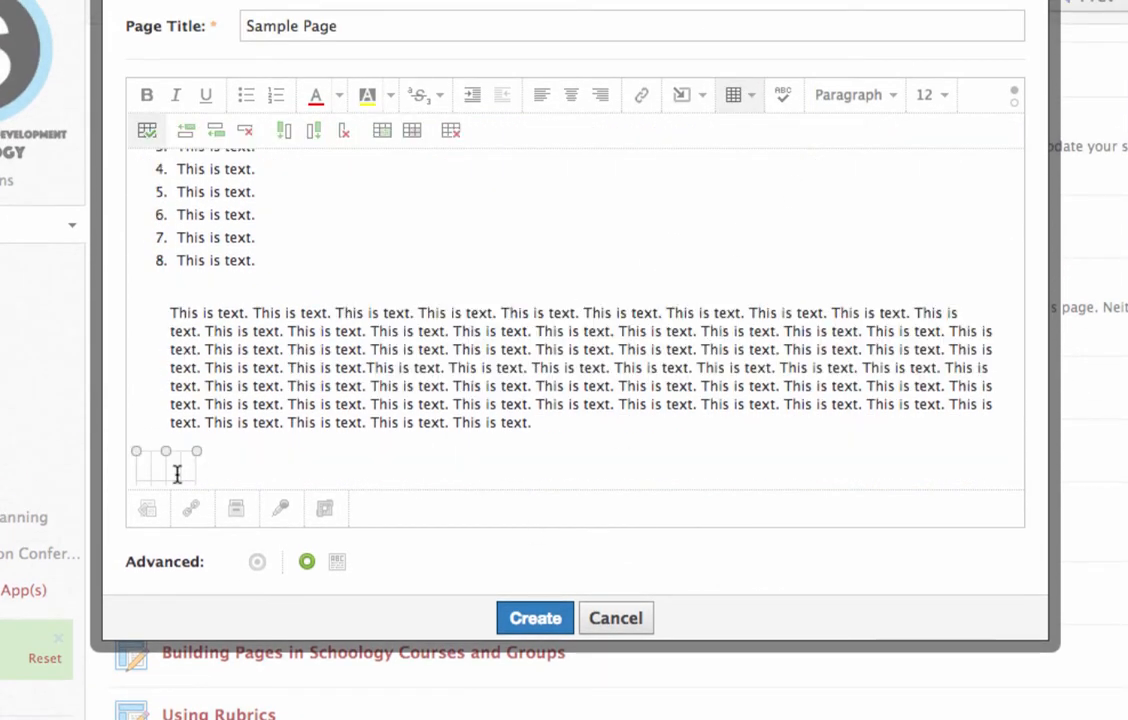
pyautogui.moveTo(198, 451); pyautogui.dragTo(411, 450)
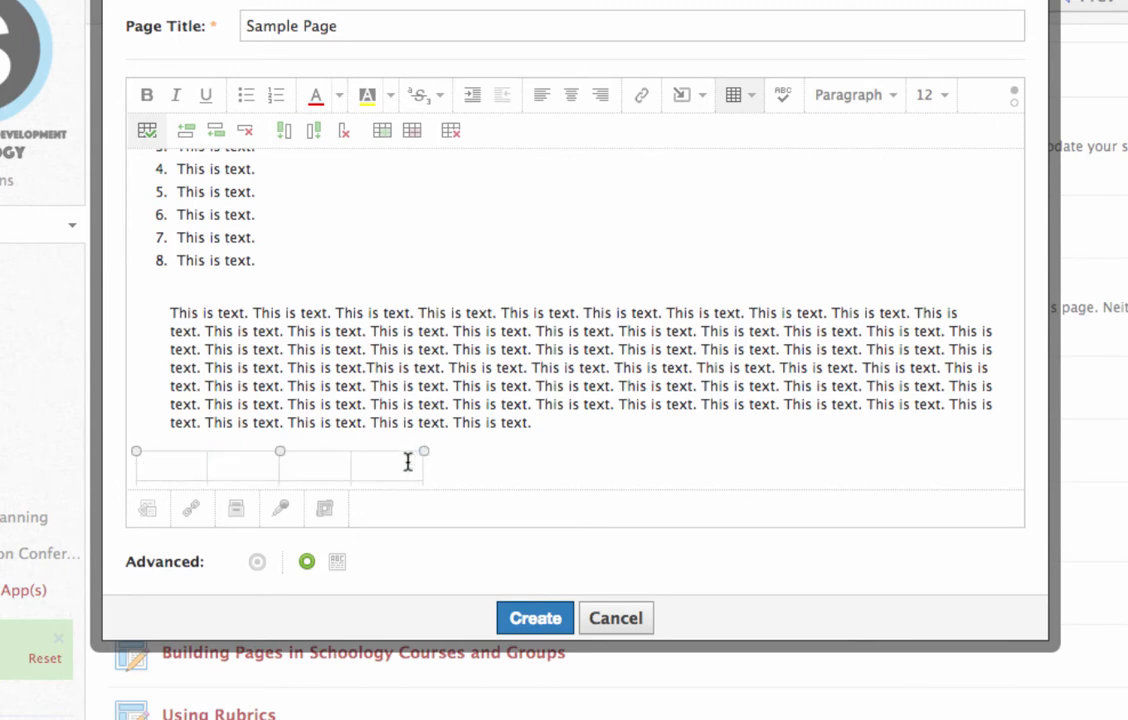
# Fill the first three cells of the table's top row with "dasgadg", "asdfa" and "adf"
pyautogui.click(168, 422)
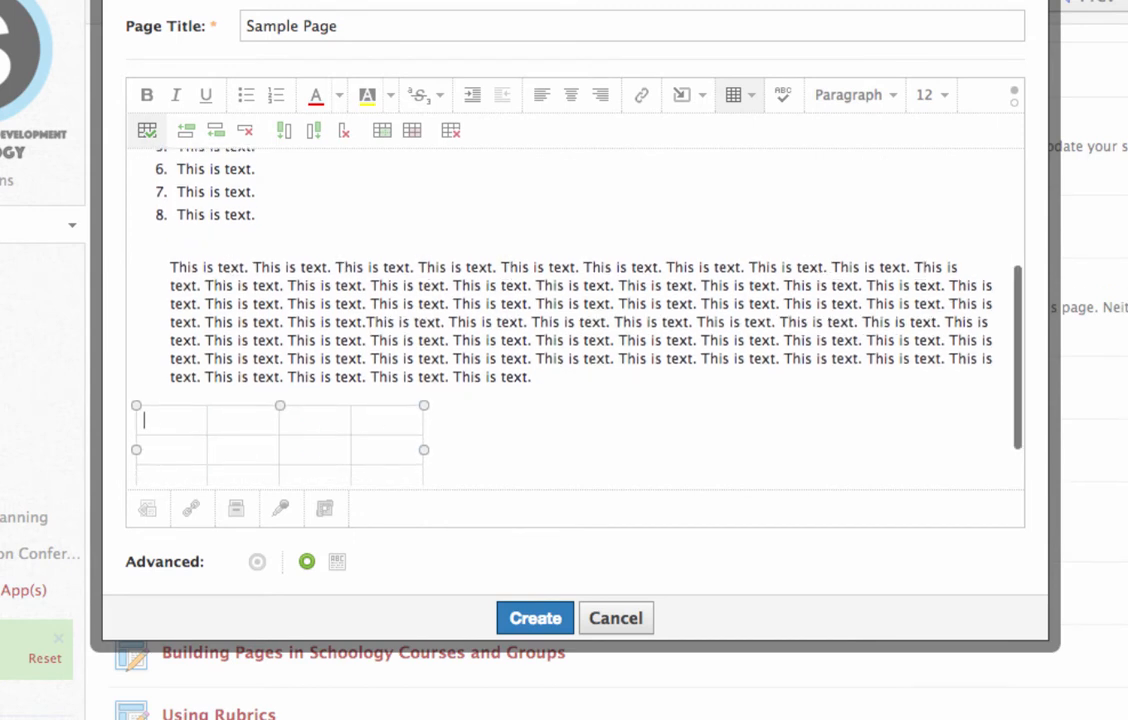
pyautogui.write('dasgadg')
pyautogui.click(327, 419)
pyautogui.write('asdfa')
pyautogui.click(380, 420)
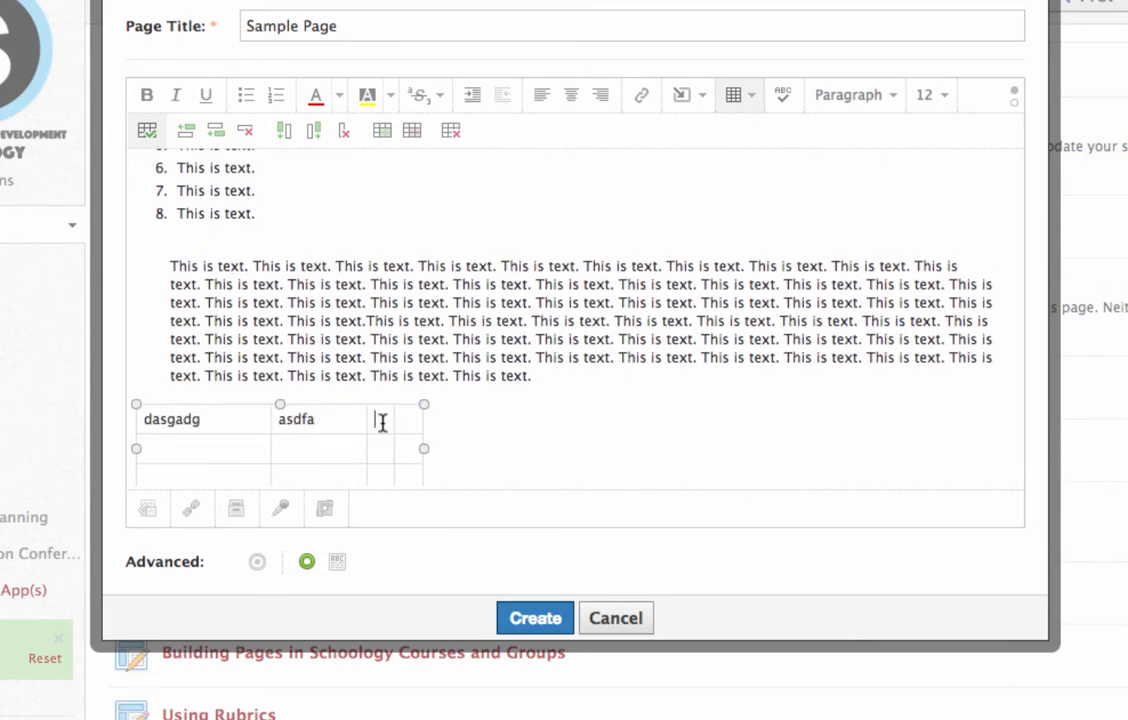
pyautogui.write('adf')
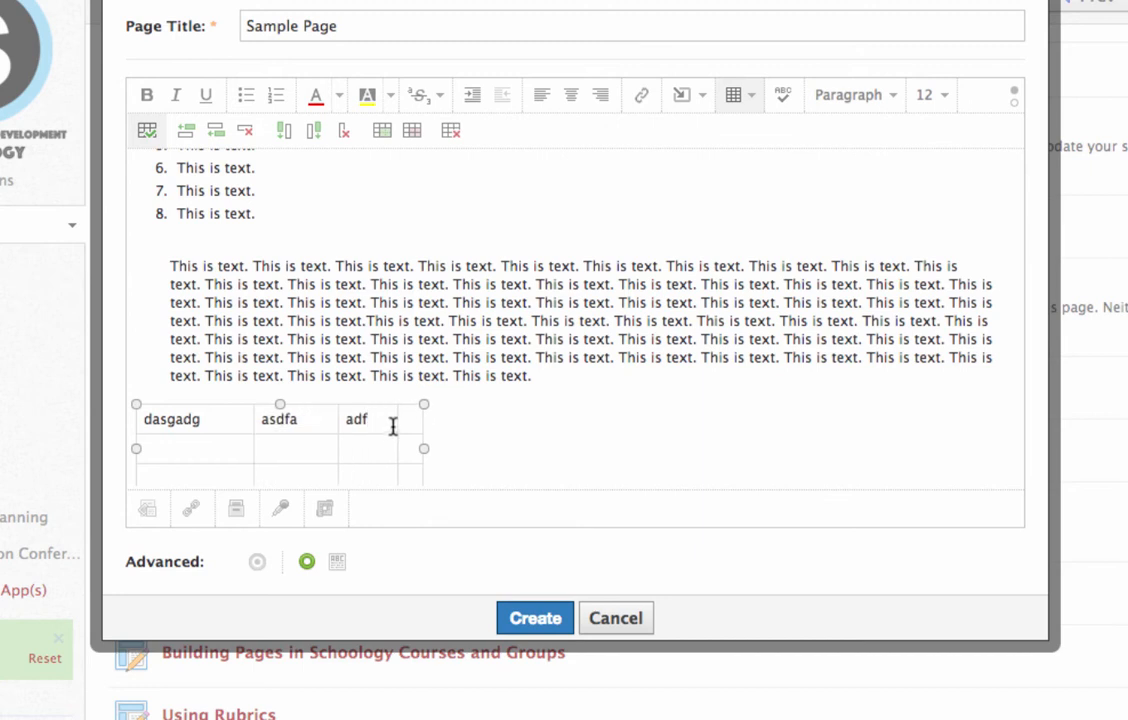
pyautogui.click(688, 96)
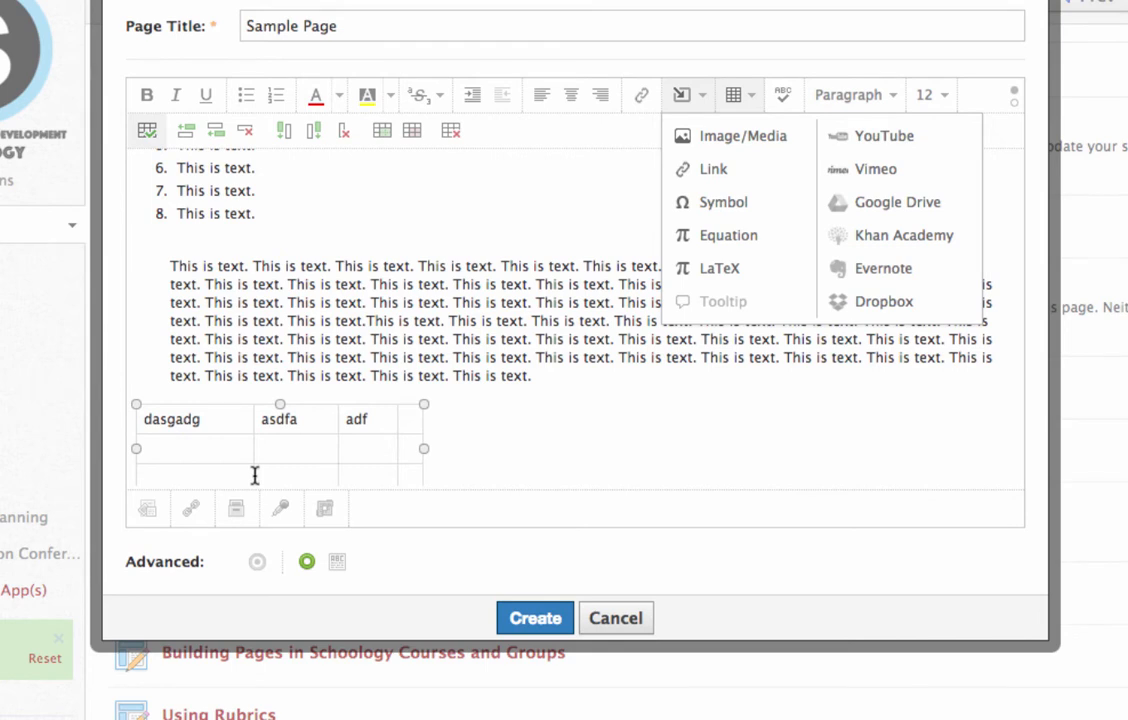
pyautogui.click(559, 420)
# Increase the indent of the closing paragraph below the numbered list by three levels
pyautogui.click(433, 191)
pyautogui.click(398, 214)
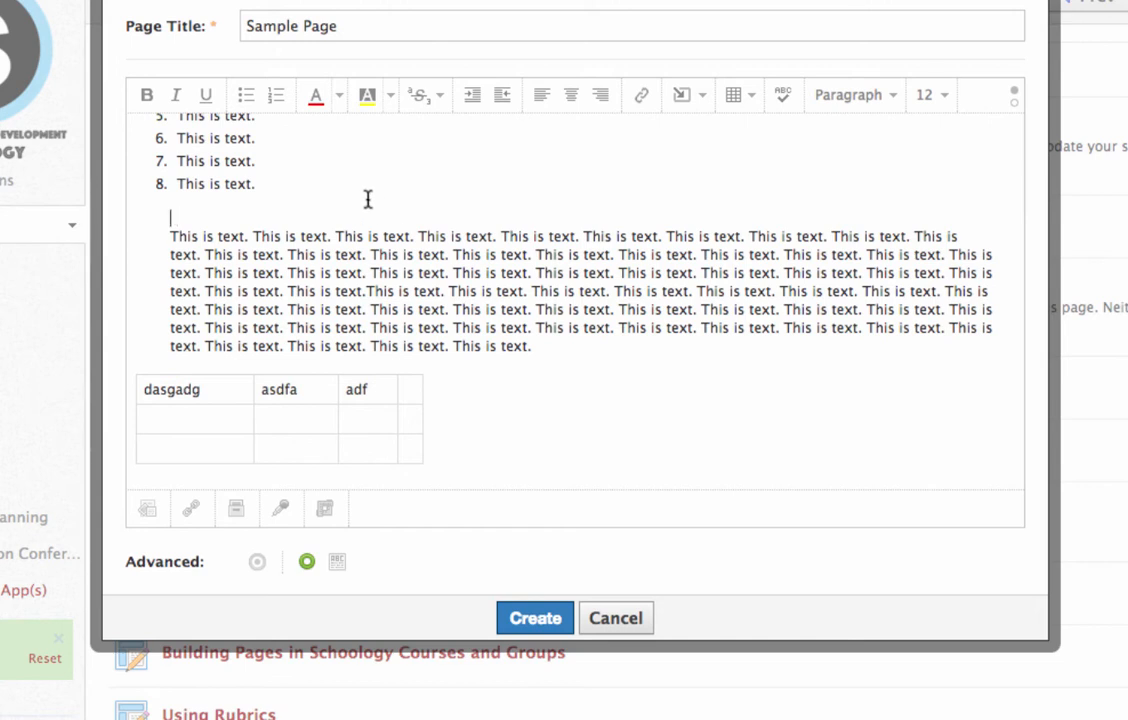
pyautogui.click(480, 96)
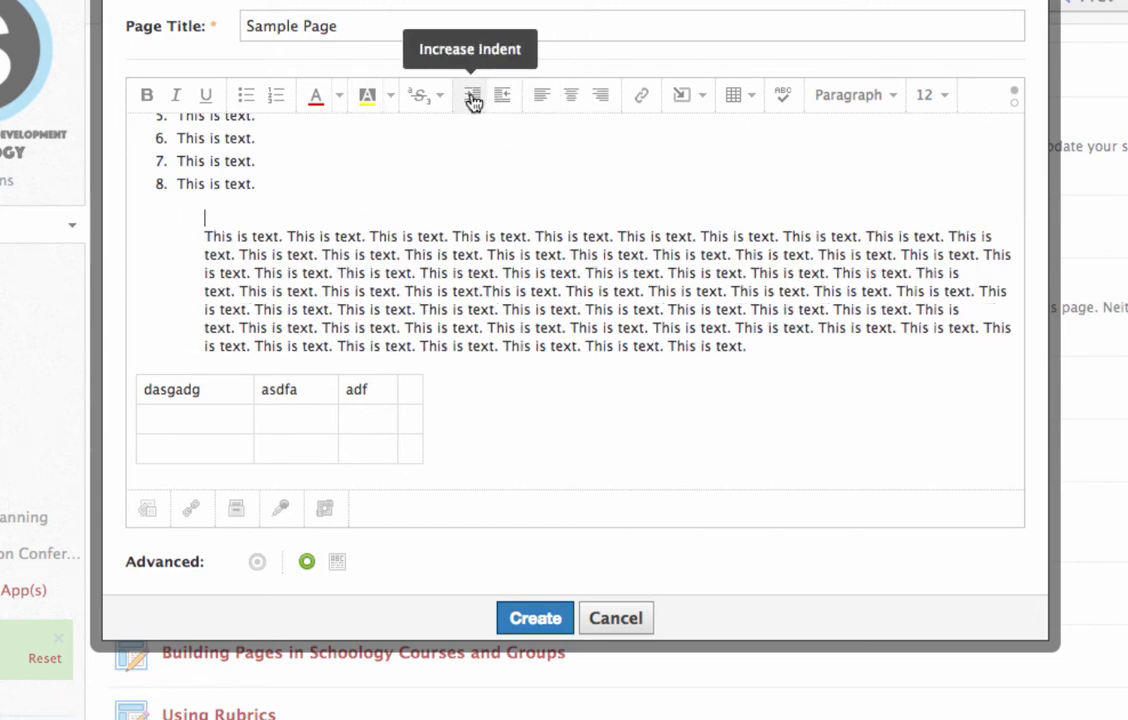
pyautogui.click(473, 97)
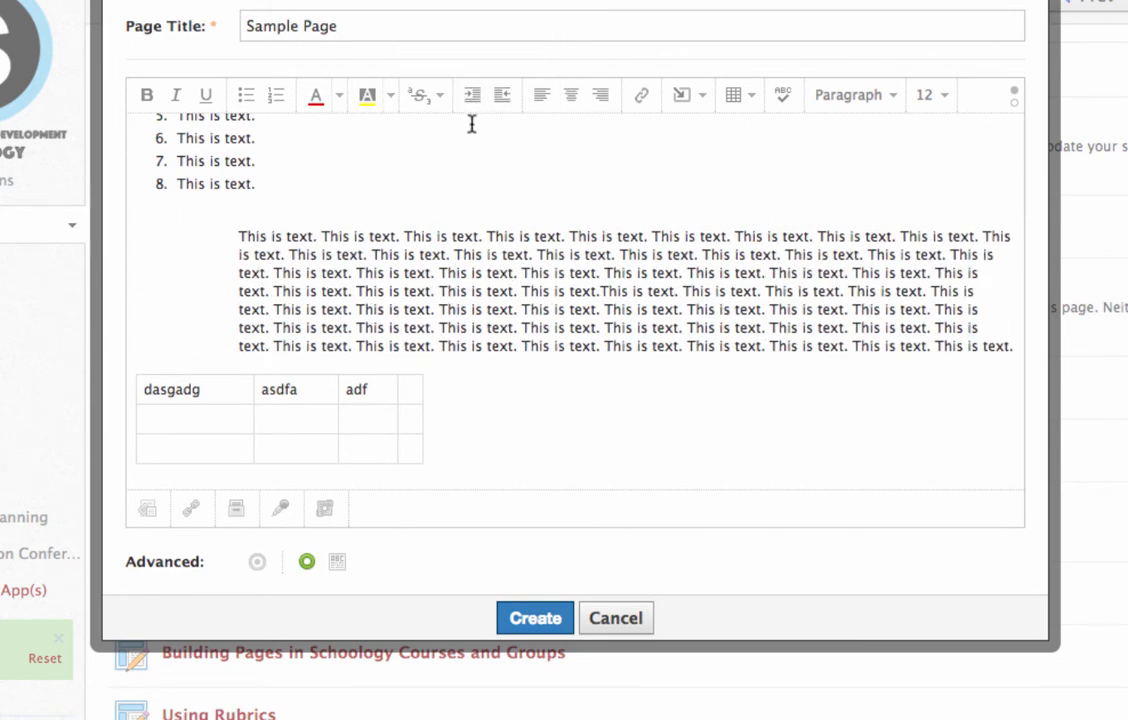
pyautogui.click(474, 97)
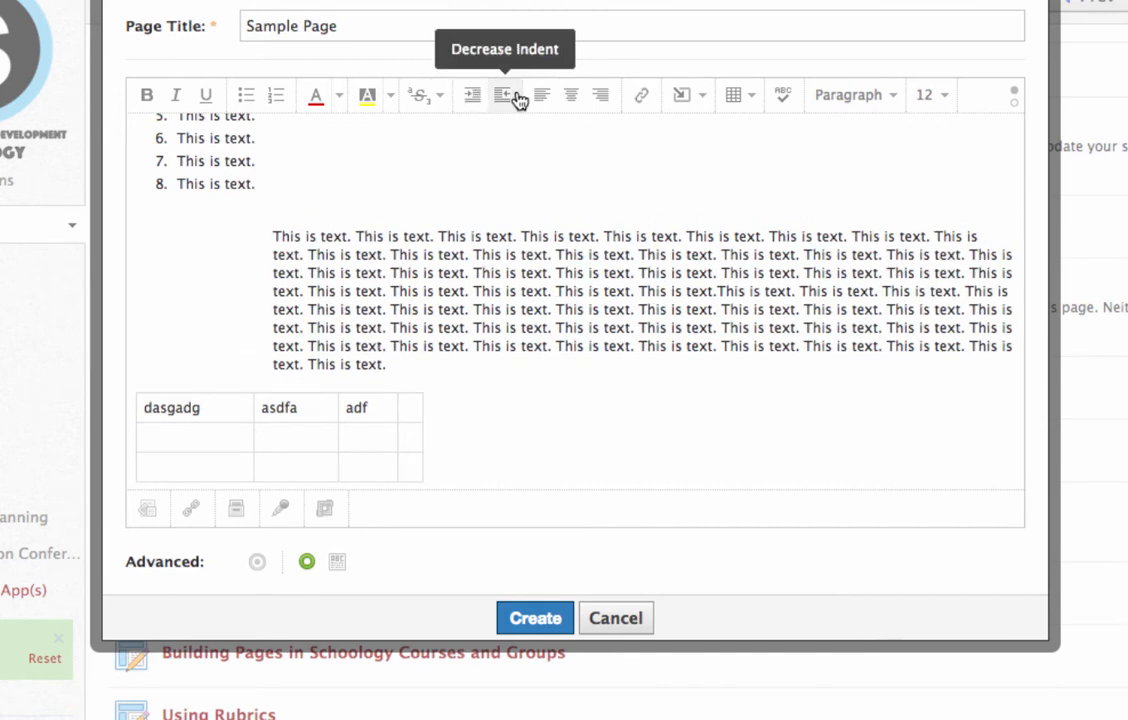
# Remove all indentation from the closing paragraph below the numbered list
pyautogui.click(512, 98)
pyautogui.click(512, 98)
pyautogui.click(512, 98)
pyautogui.click(512, 98)
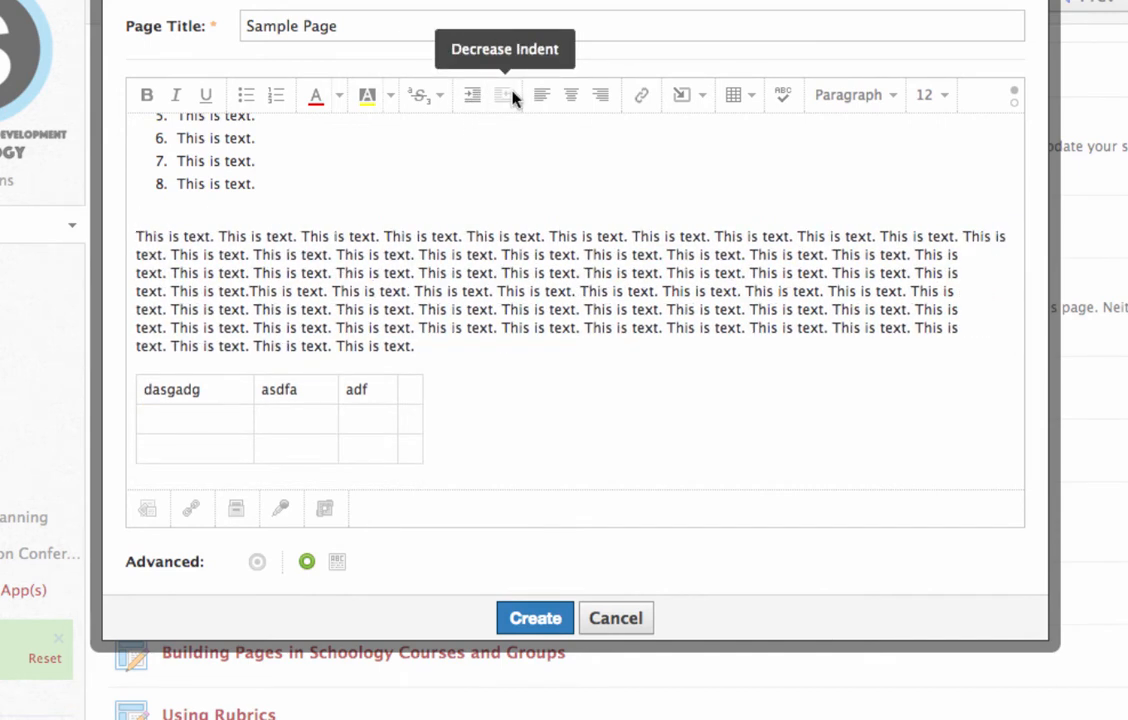
# Add an empty line below the numbered list and search YouTube for "cars" to insert a video there
pyautogui.press('Return')
pyautogui.click(212, 218)
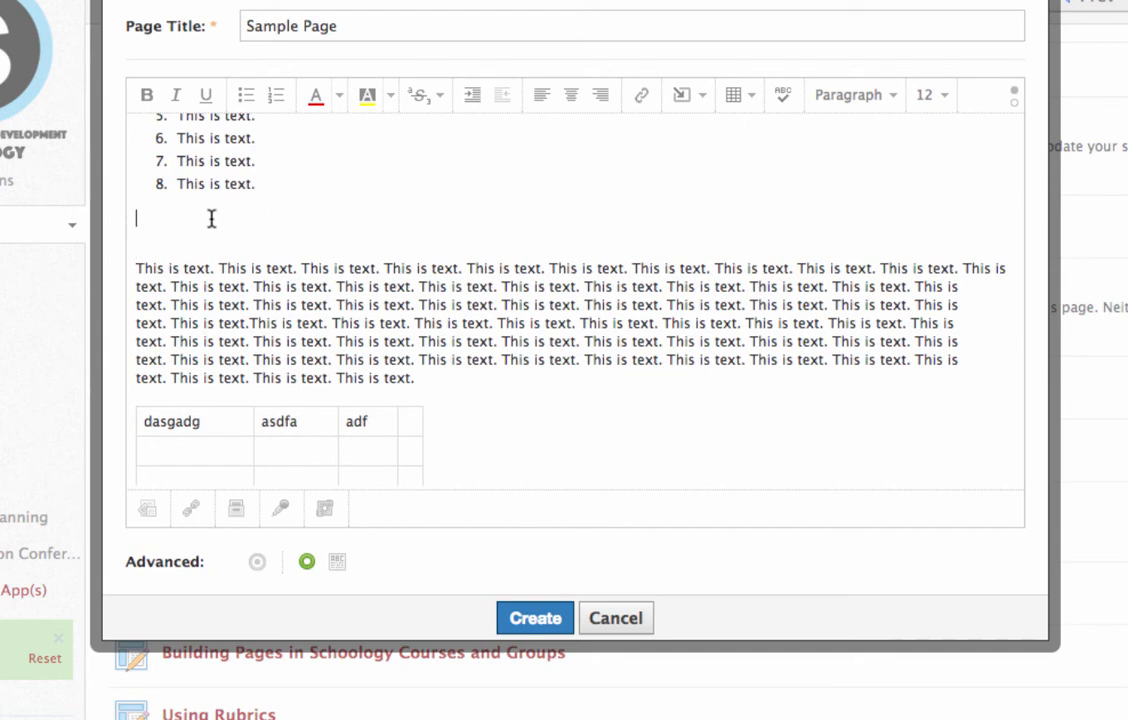
pyautogui.click(686, 100)
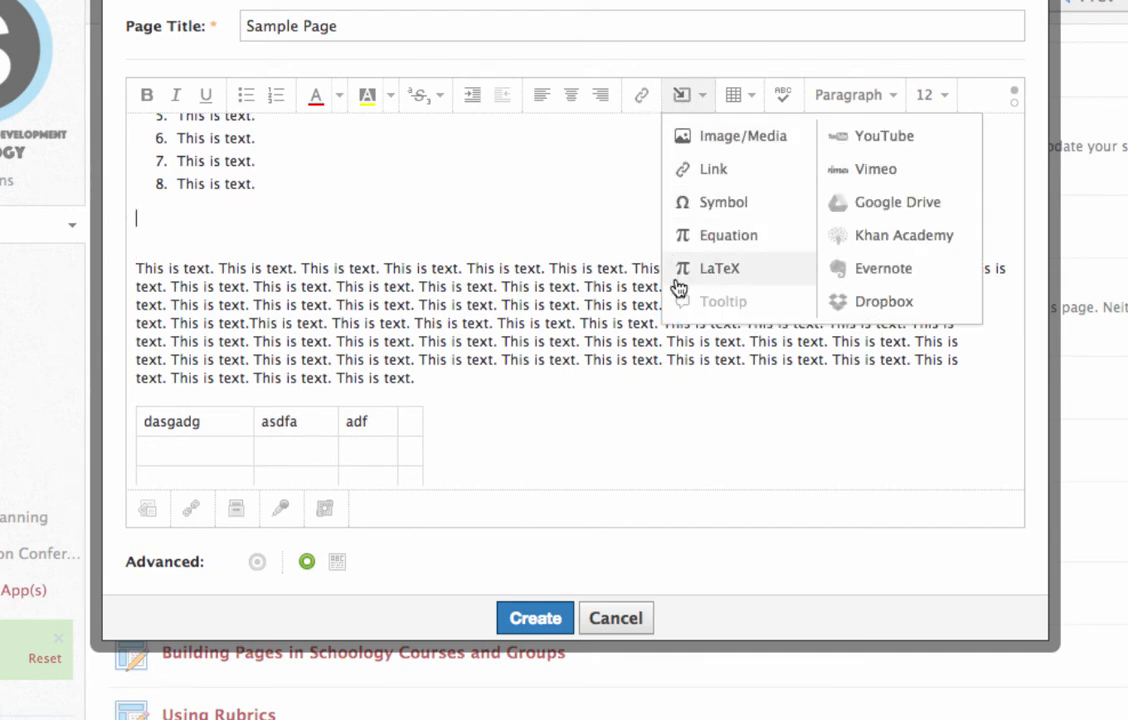
pyautogui.click(881, 146)
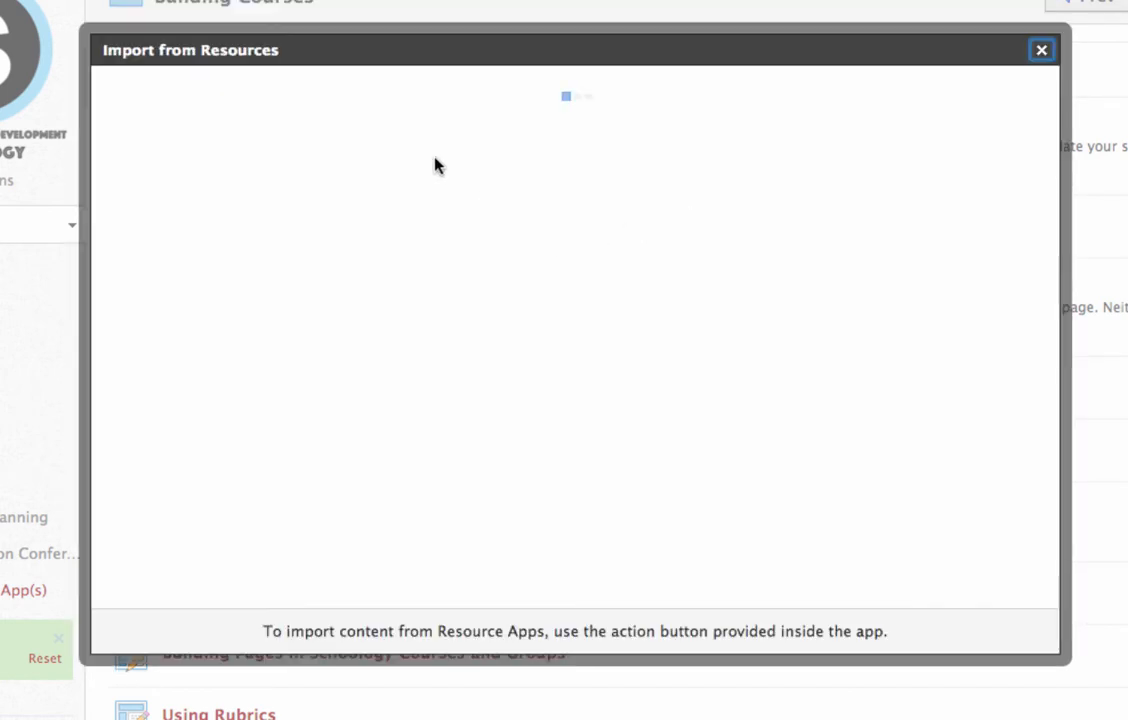
pyautogui.click(287, 153)
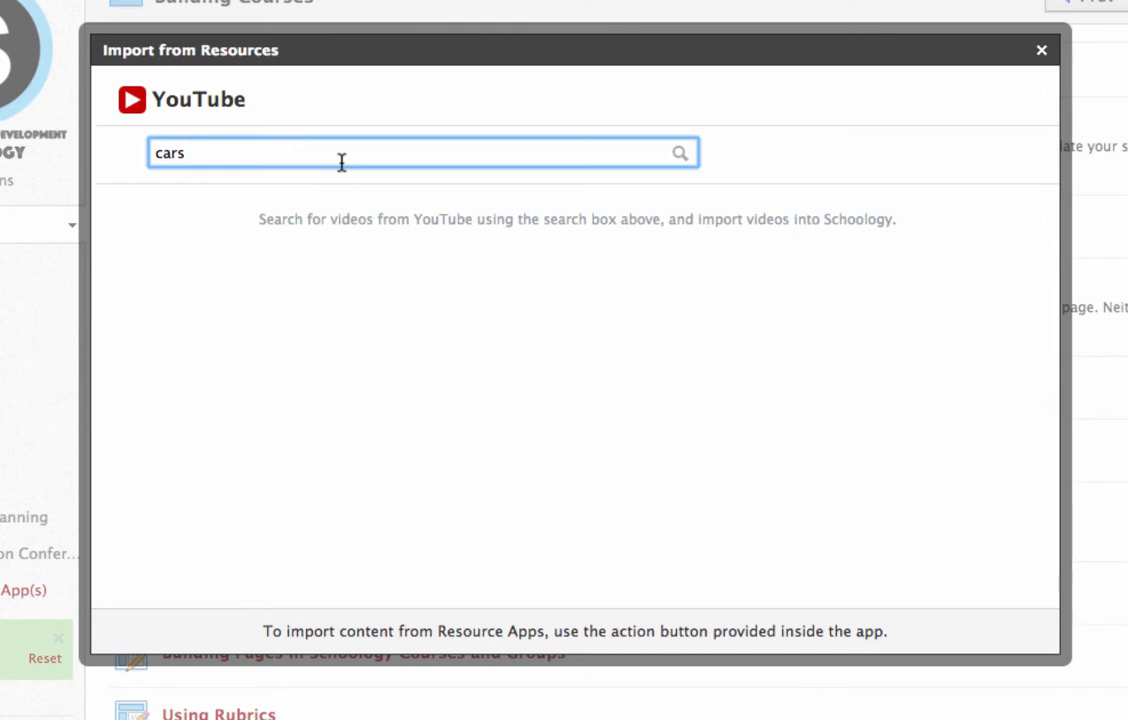
pyautogui.press('Return')
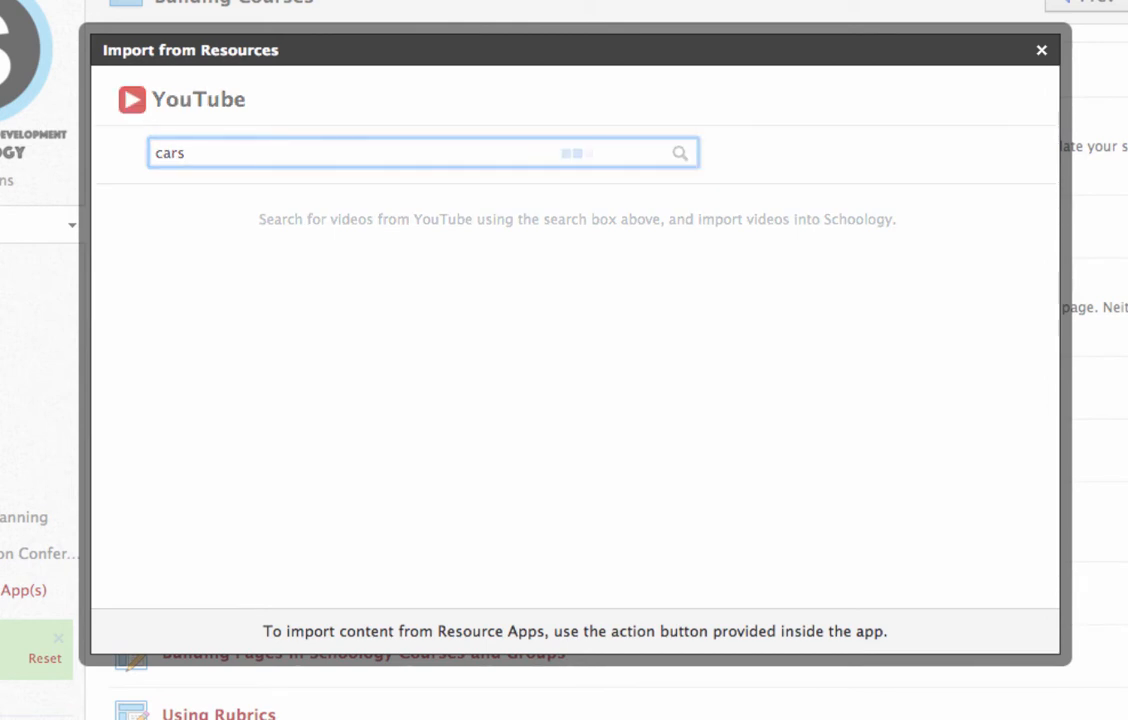
# Import the "Nürburgring 24h 2015 in an Aston Martin GT12" video as an embed and delete the empty line above it
pyautogui.click(1010, 218)
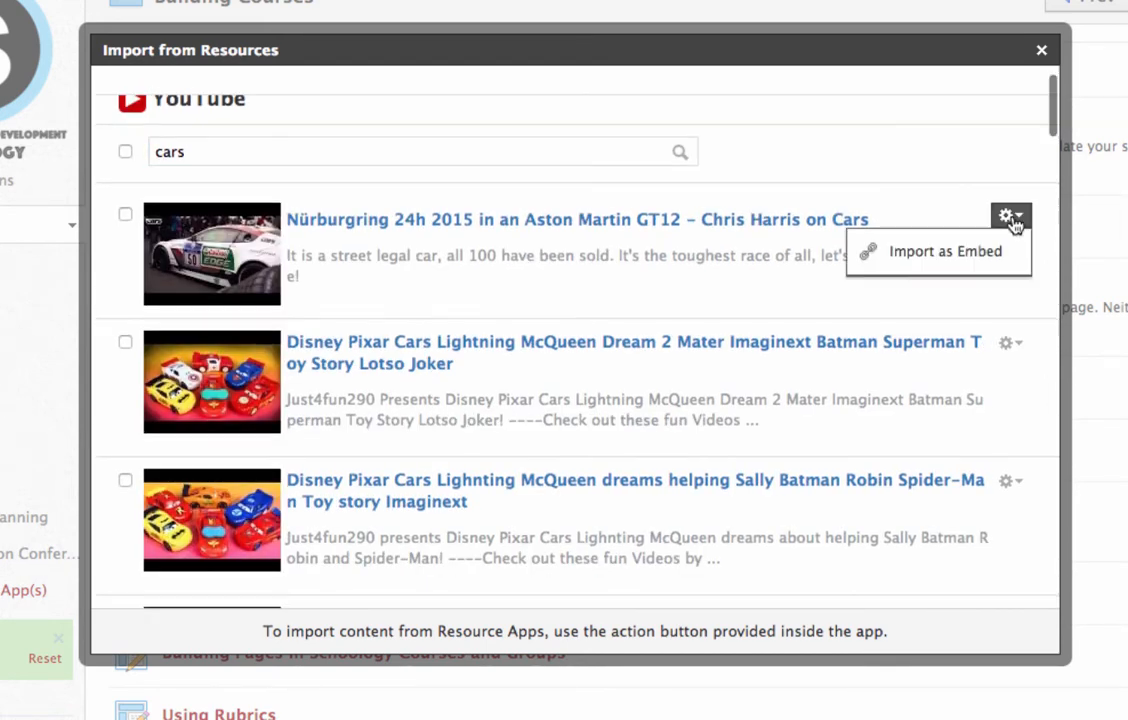
pyautogui.click(910, 253)
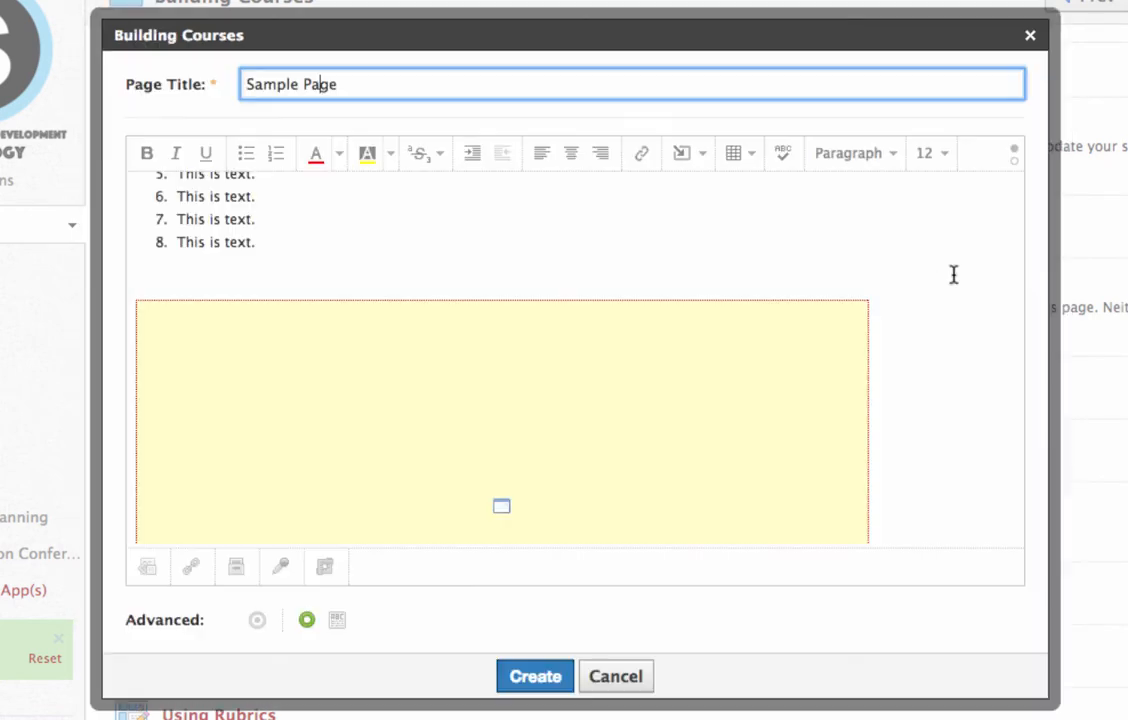
pyautogui.click(446, 290)
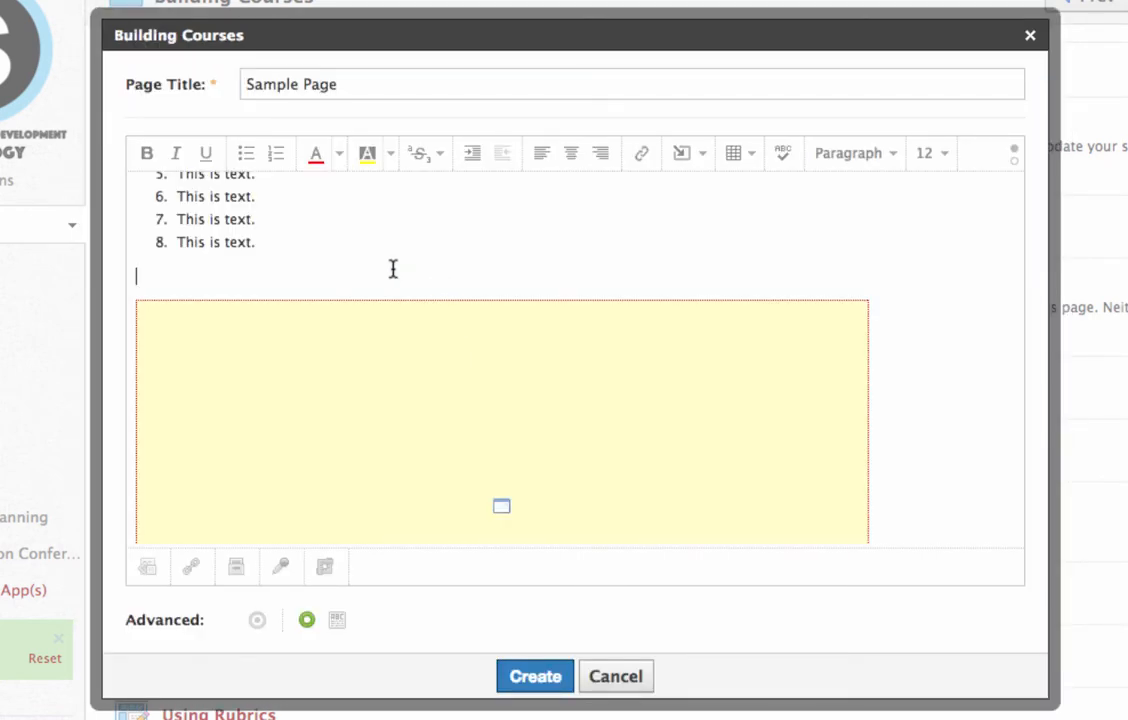
pyautogui.press('BackSpace')
# Examine the embedded video's general, advanced and source settings, then close them without changes
pyautogui.click(444, 400)
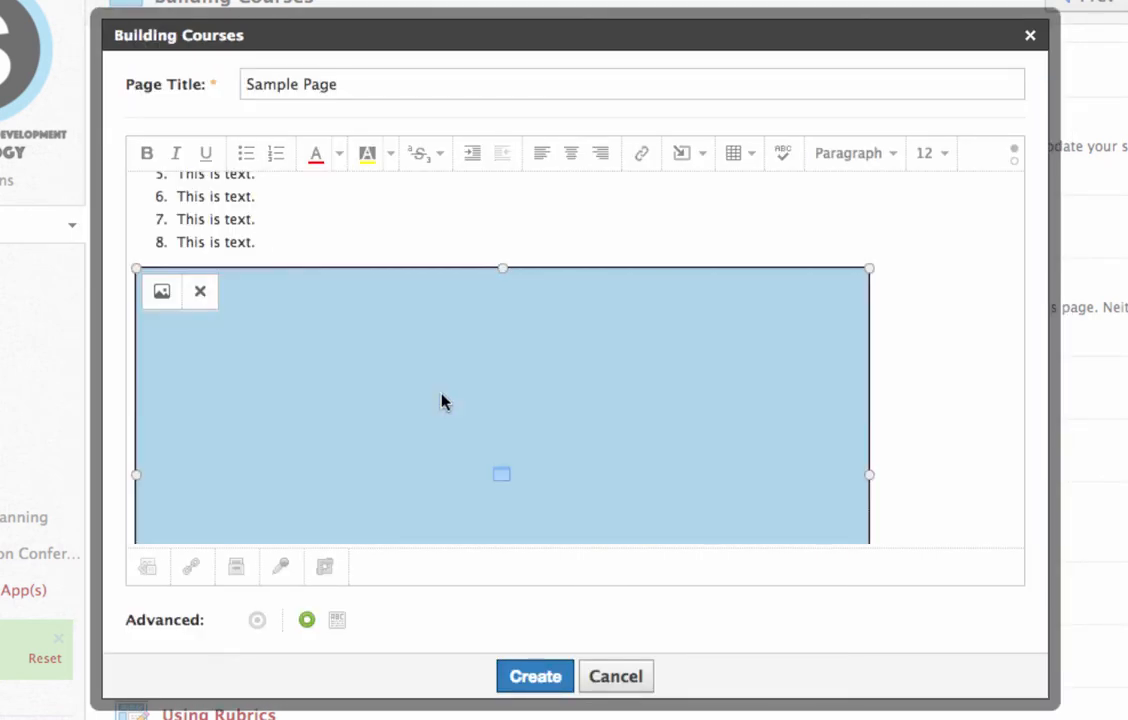
pyautogui.click(158, 292)
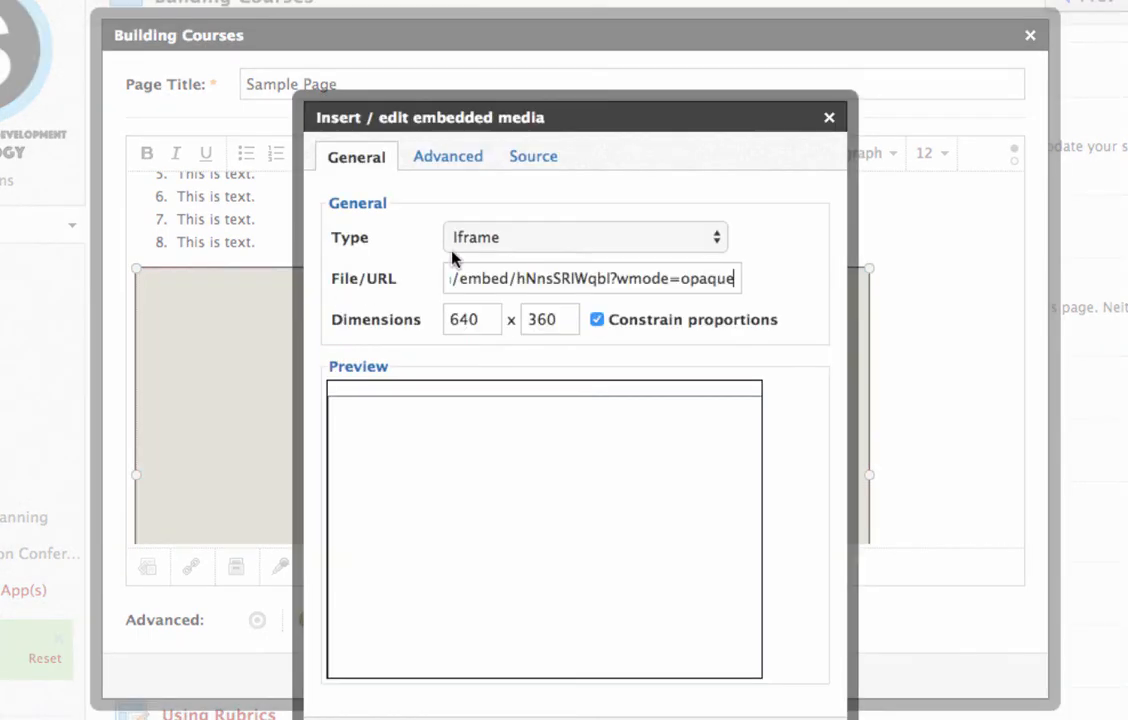
pyautogui.click(447, 157)
pyautogui.click(530, 157)
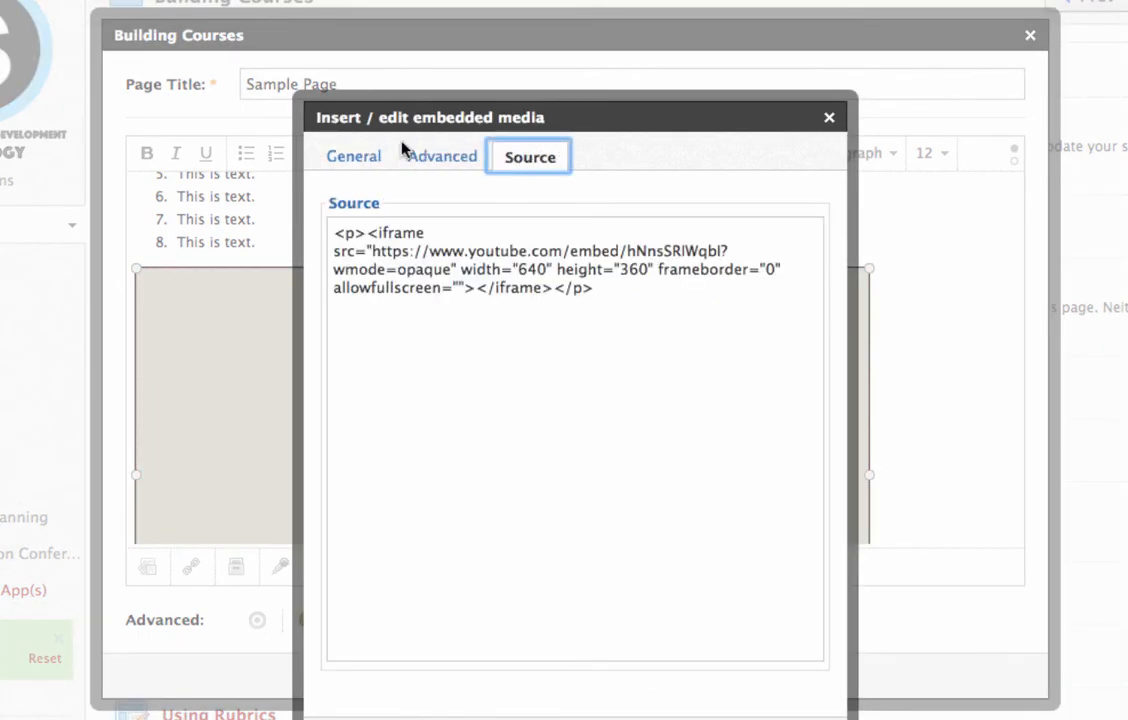
pyautogui.click(828, 118)
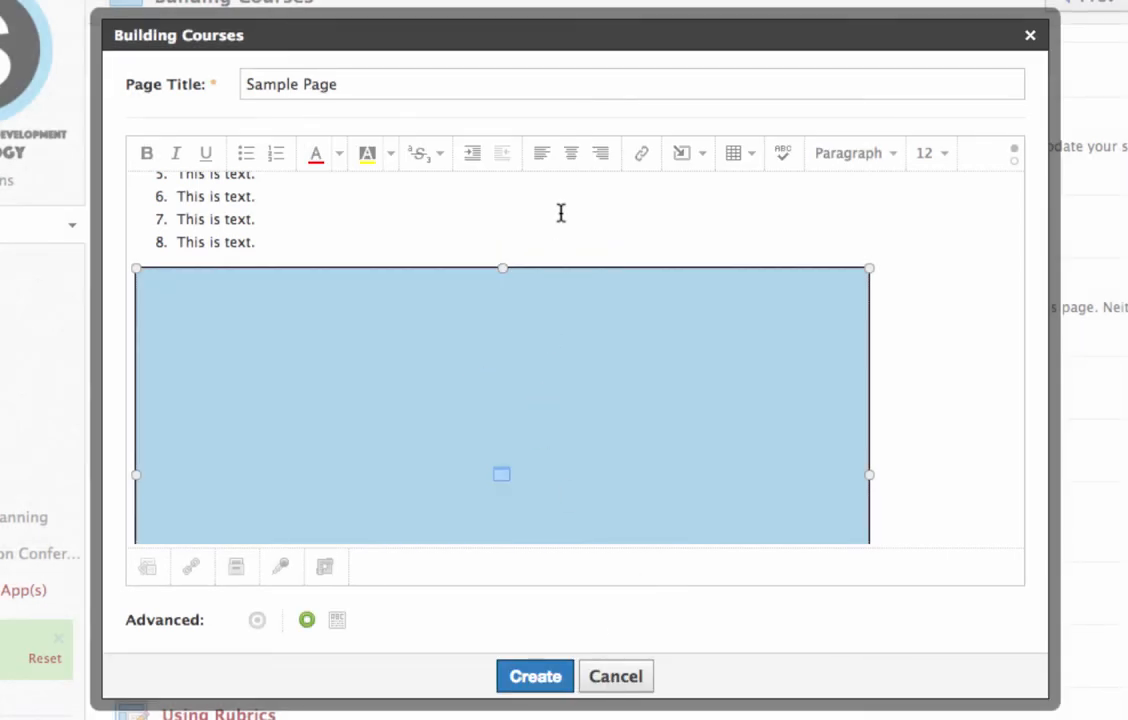
# Insert an equation at the end of numbered list item 7 showing a root with index 43 and radicand 4
pyautogui.click(385, 243)
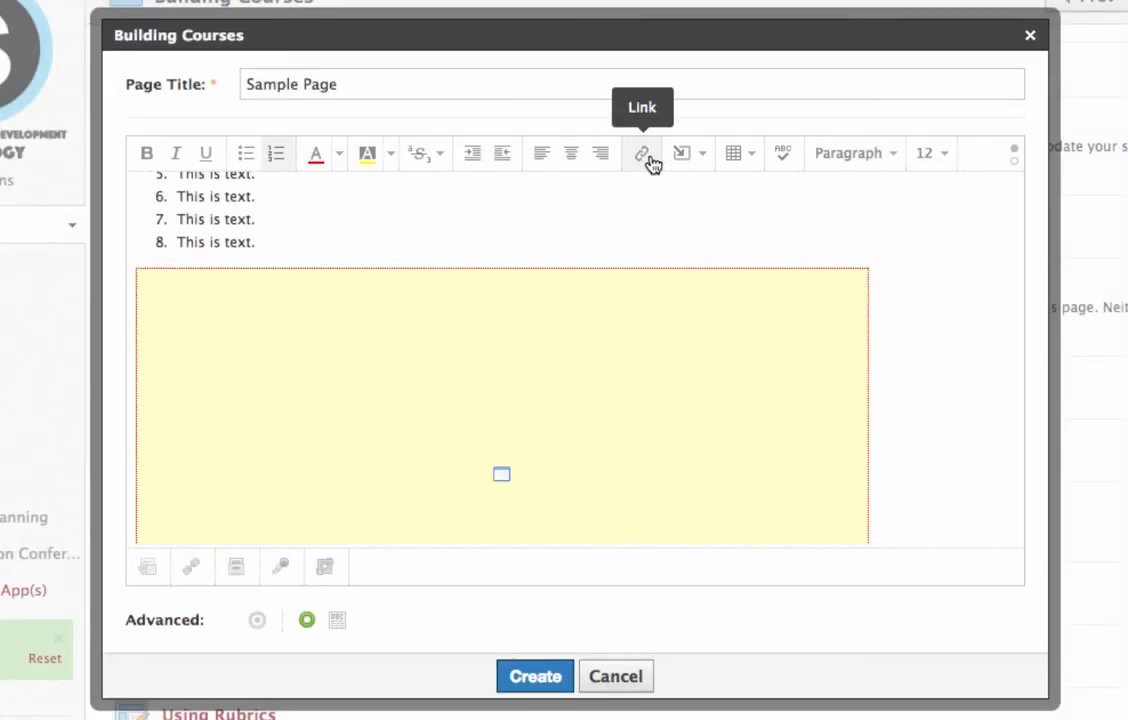
pyautogui.click(688, 155)
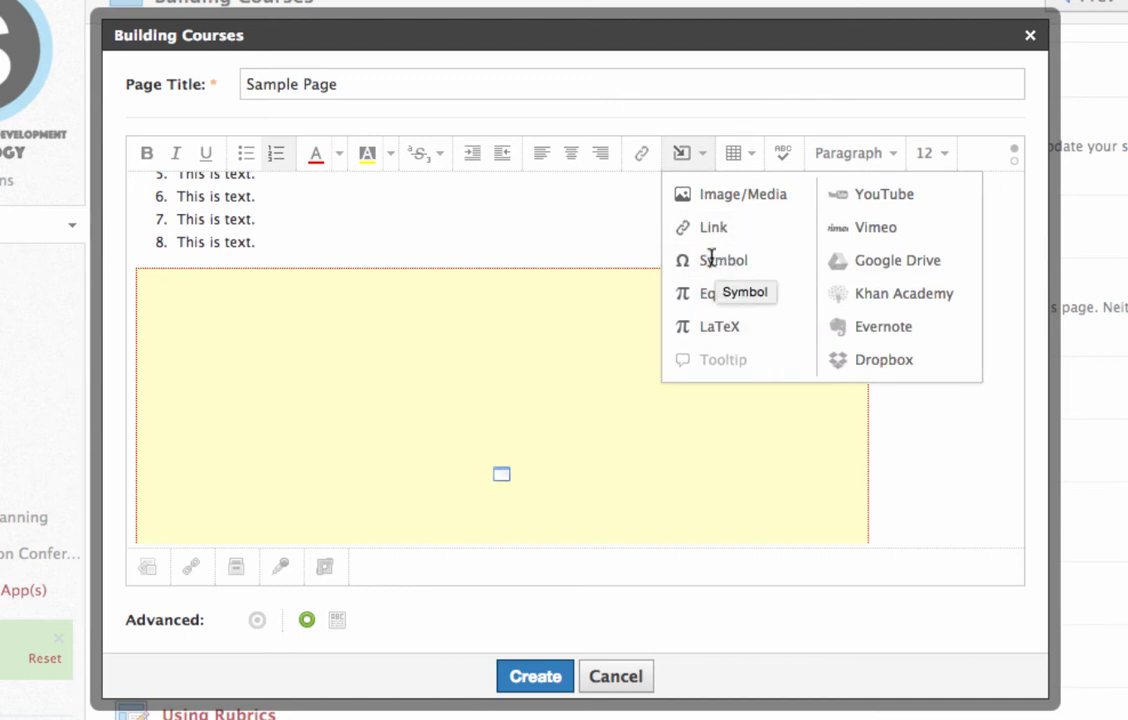
pyautogui.click(236, 219)
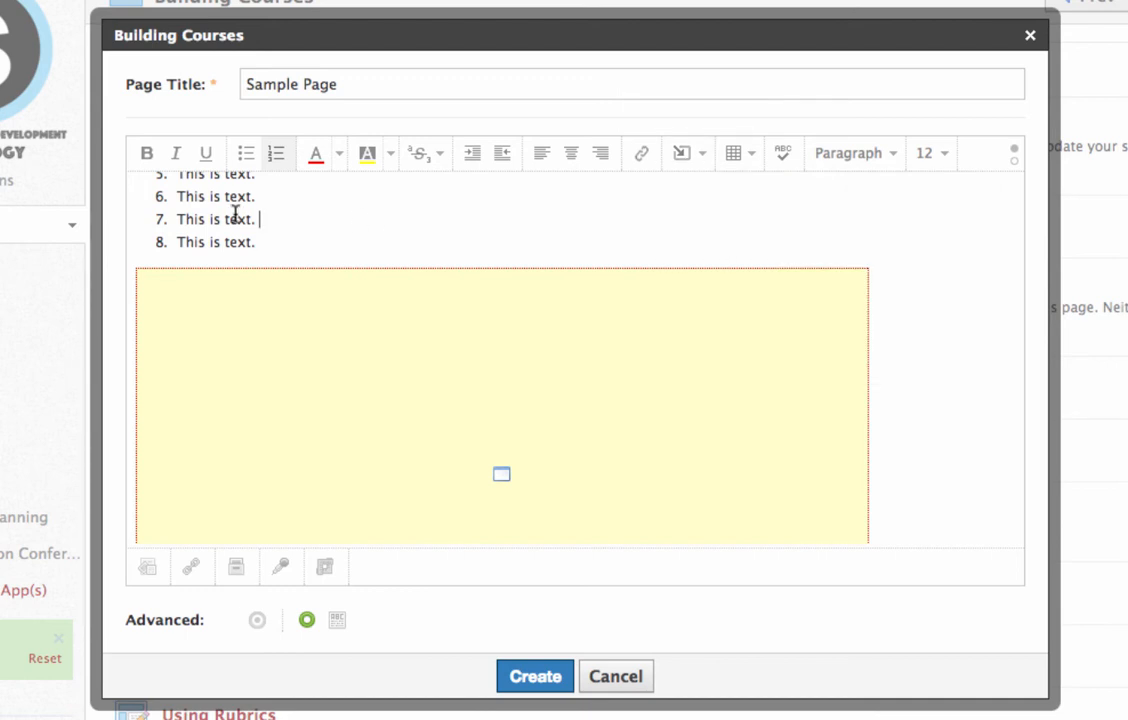
pyautogui.click(692, 156)
pyautogui.click(702, 295)
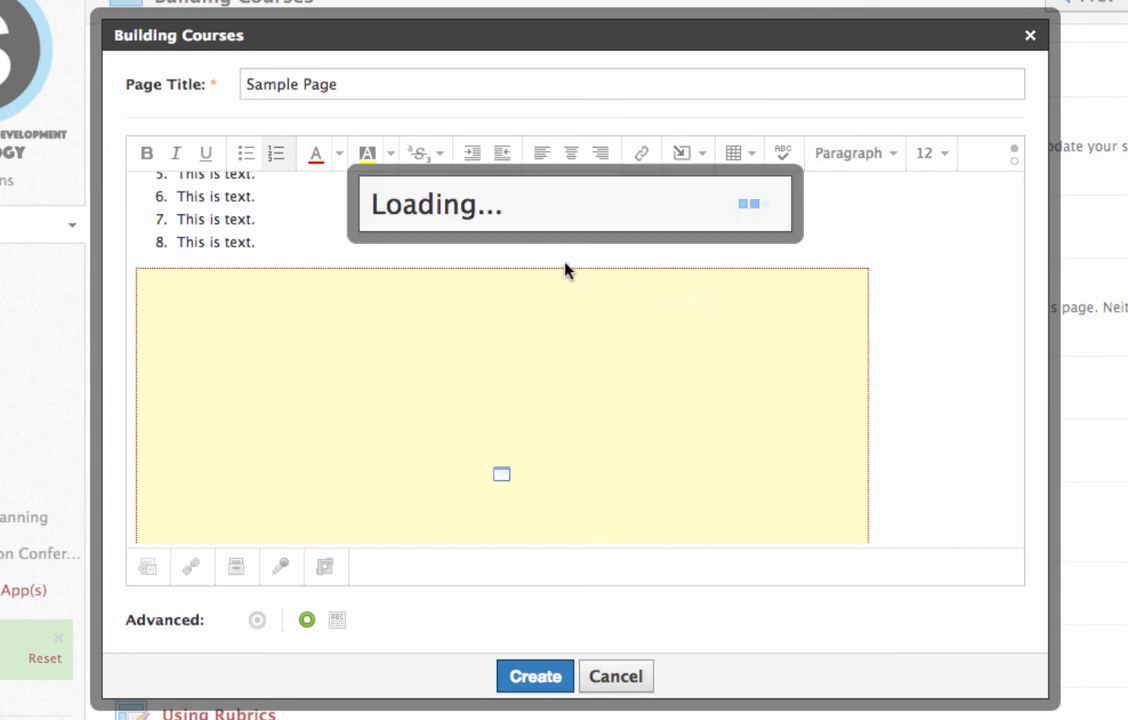
pyautogui.click(455, 218)
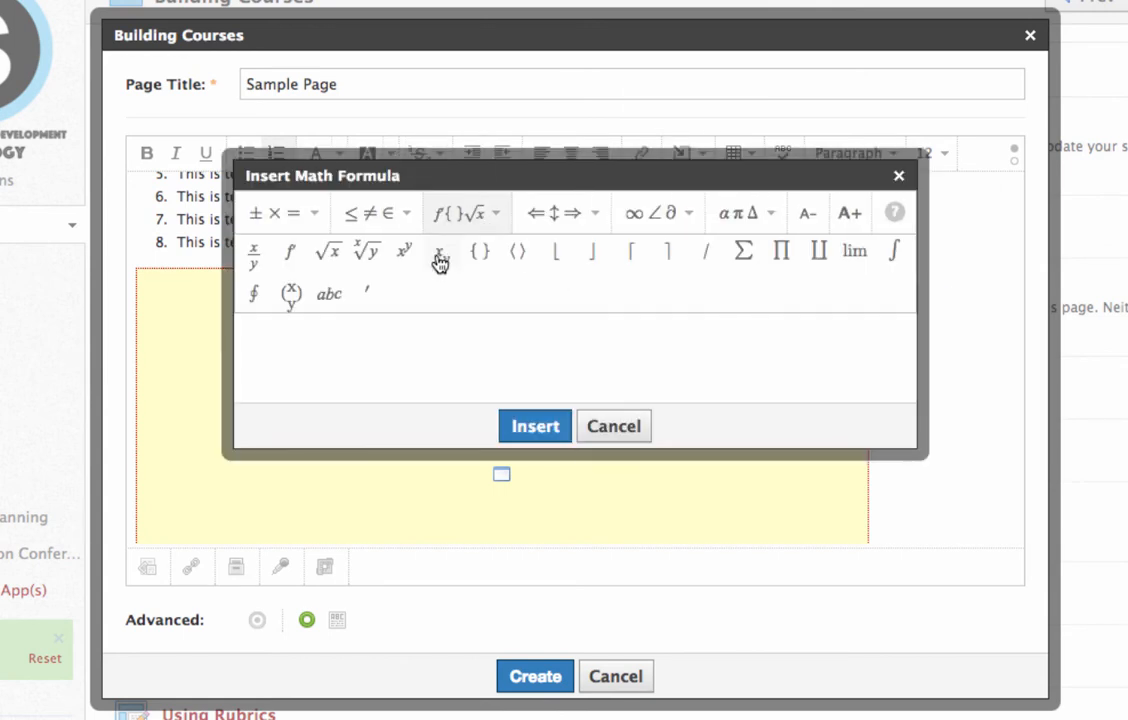
pyautogui.click(368, 251)
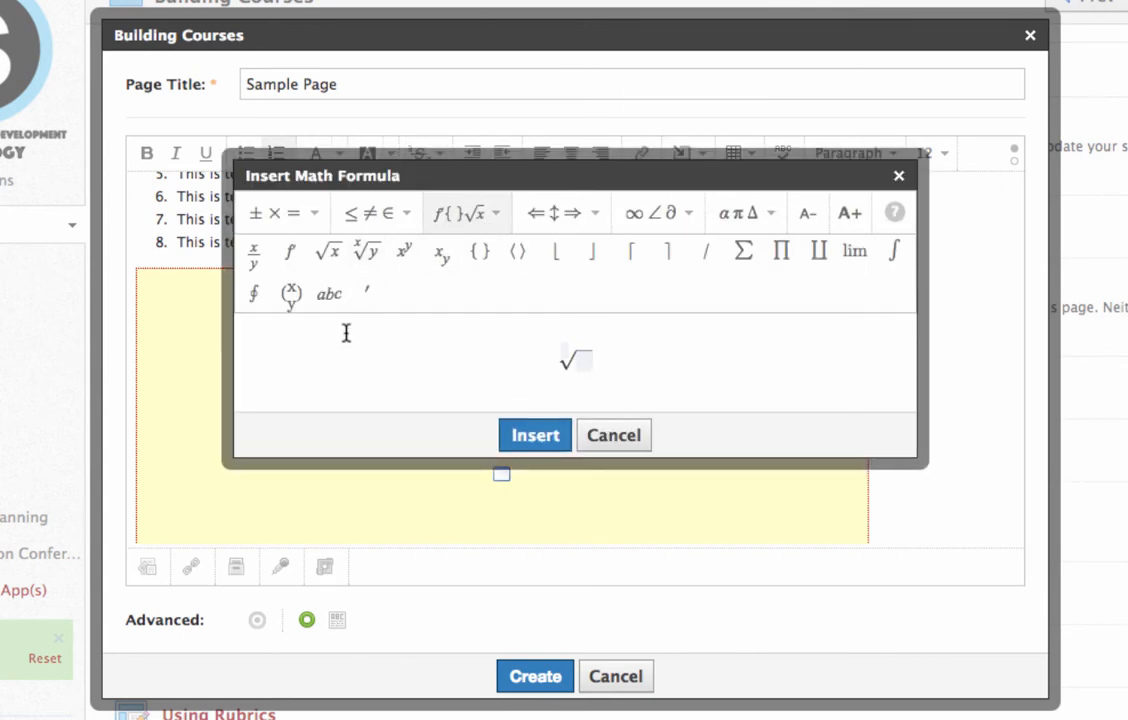
pyautogui.click(562, 351)
pyautogui.write('43')
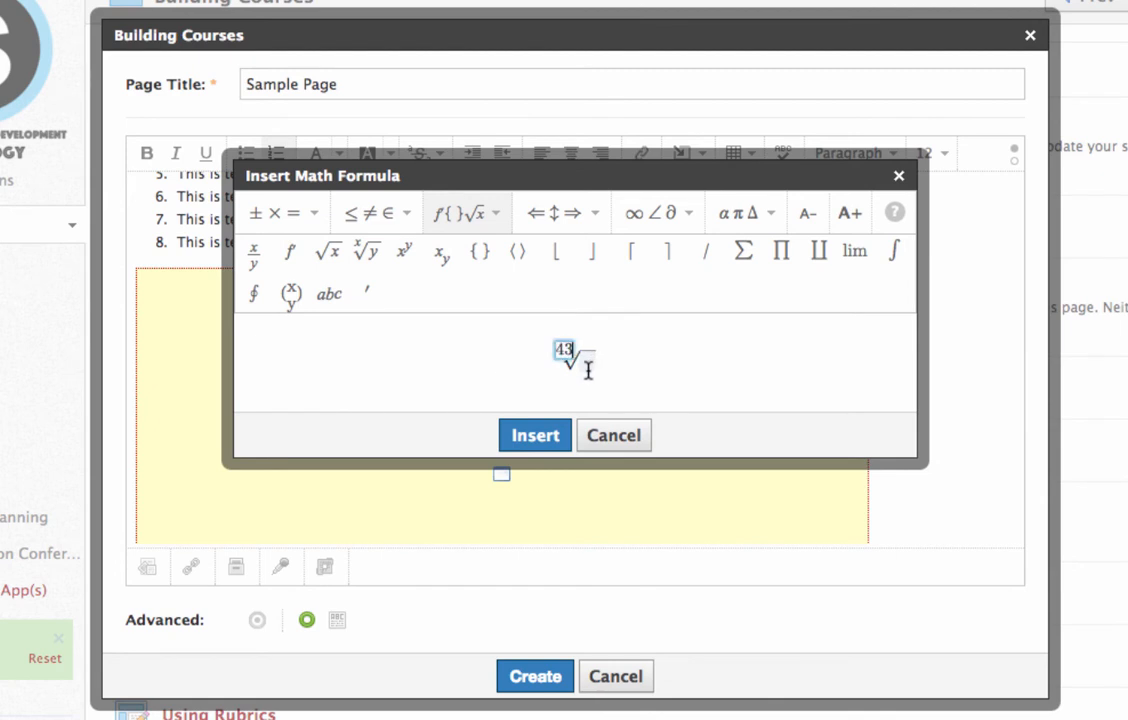
pyautogui.click(588, 361)
pyautogui.write('4')
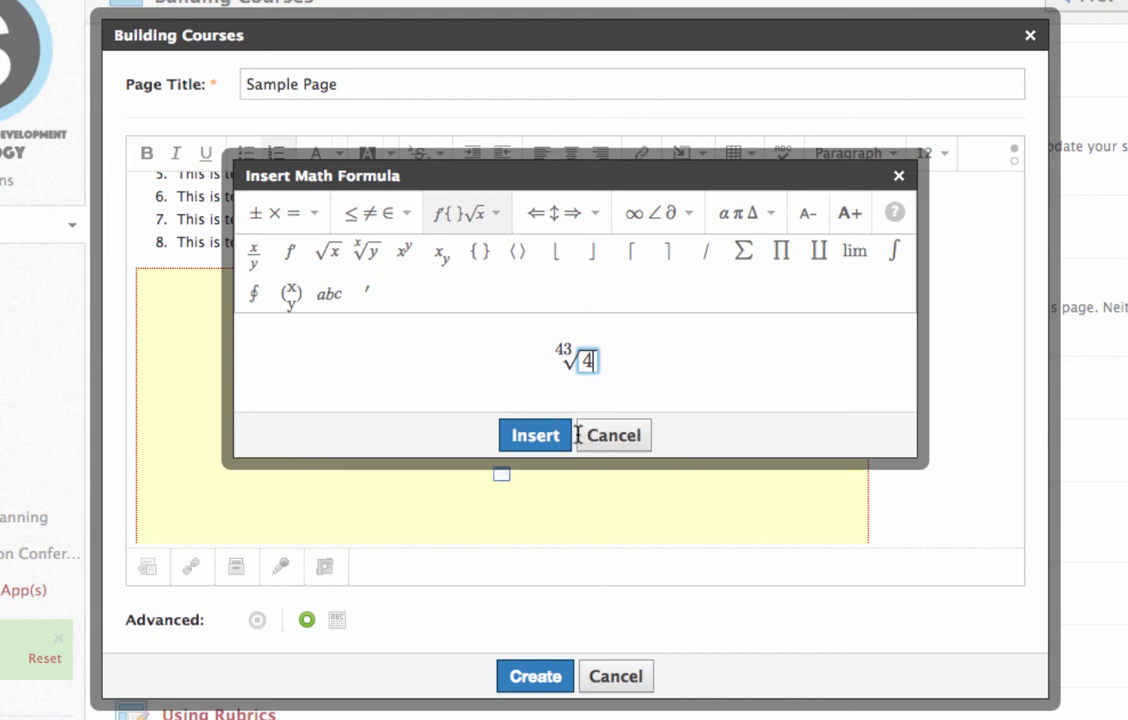
pyautogui.click(547, 436)
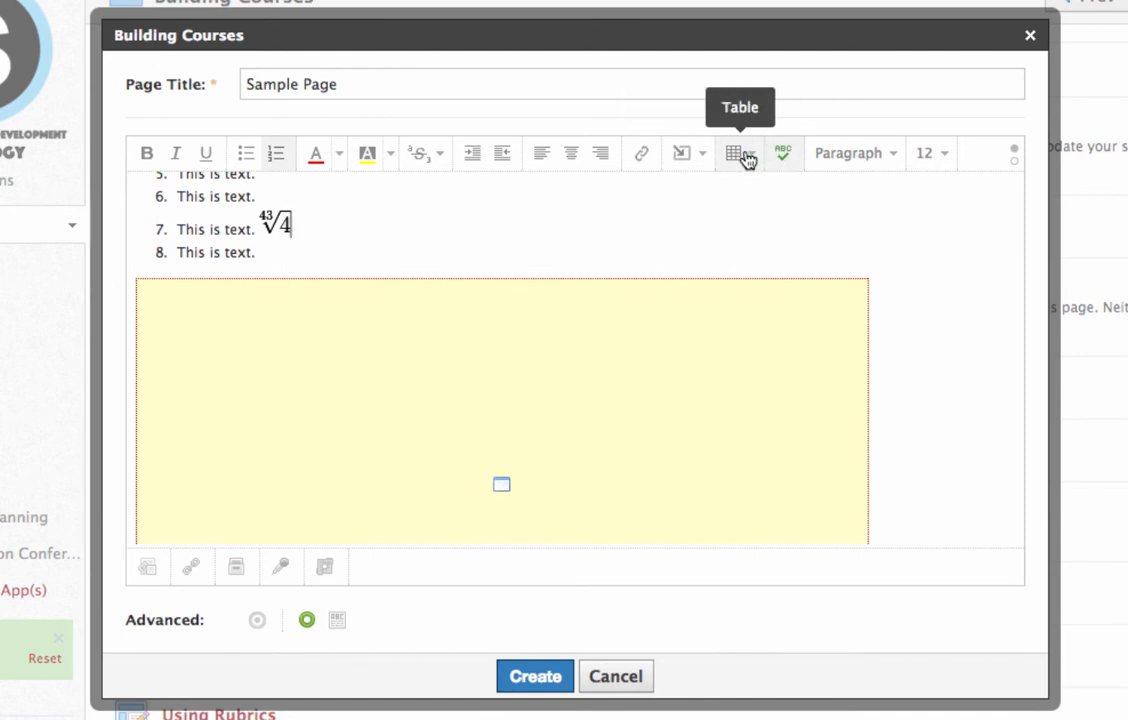
# Select the text and equation of numbered list item 7 and start inserting a link on them
pyautogui.click(692, 154)
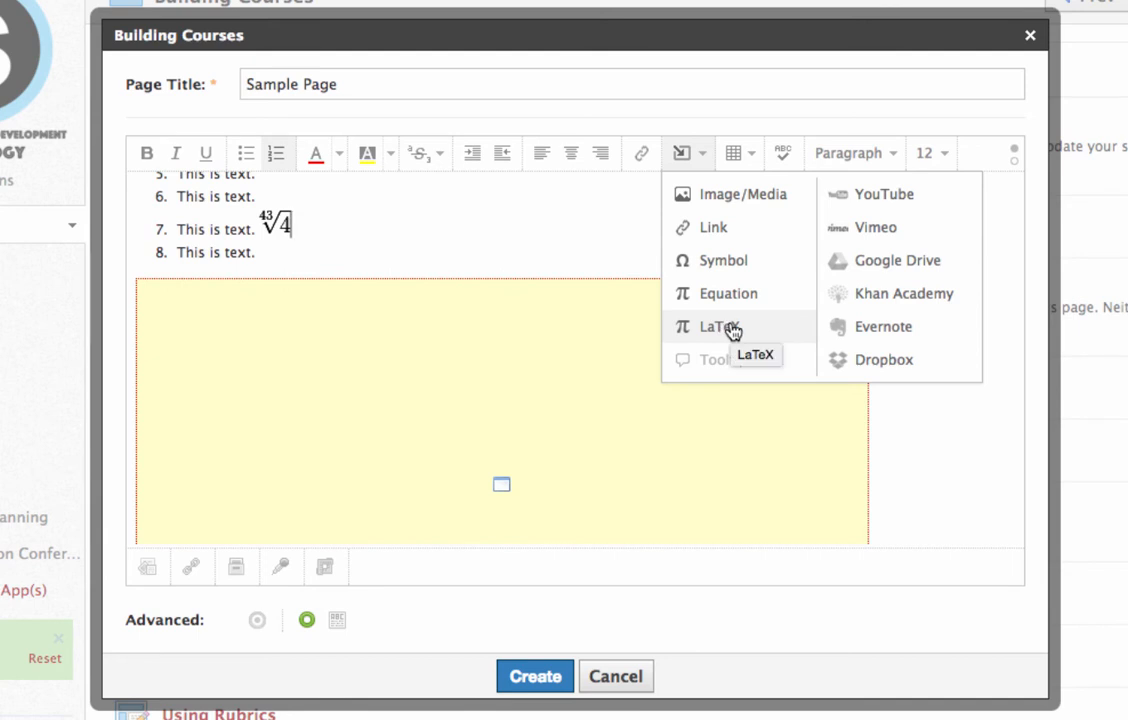
pyautogui.moveTo(533, 234); pyautogui.dragTo(174, 229)
pyautogui.click(692, 155)
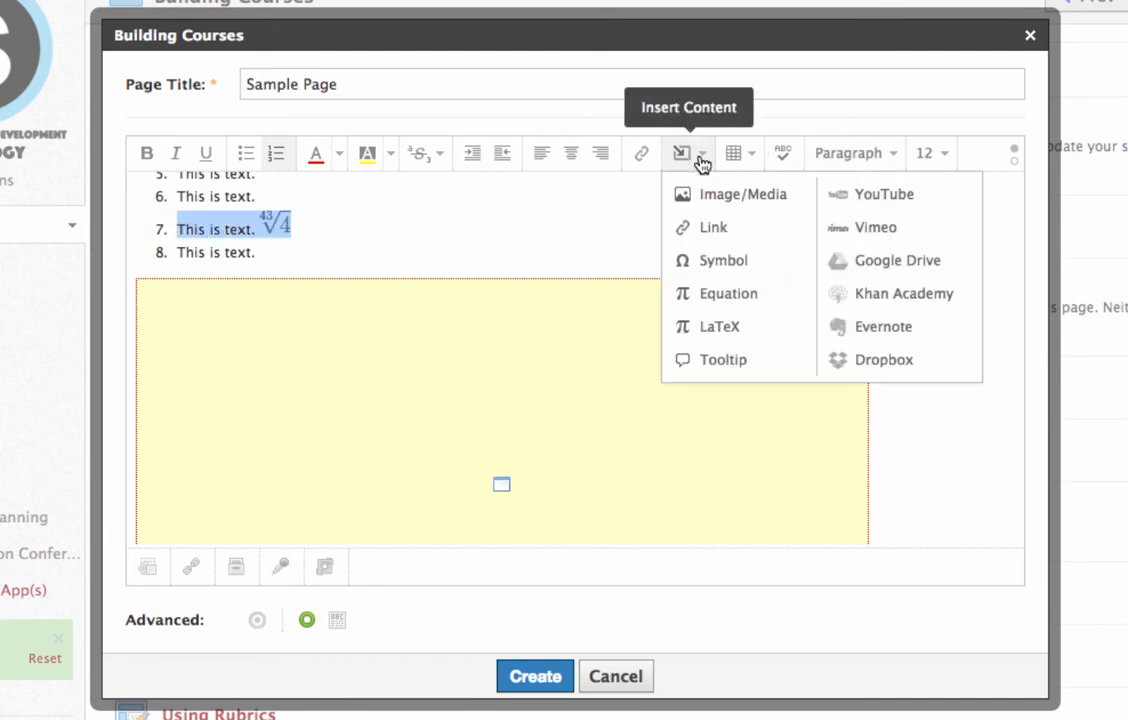
pyautogui.click(716, 232)
pyautogui.click(510, 203)
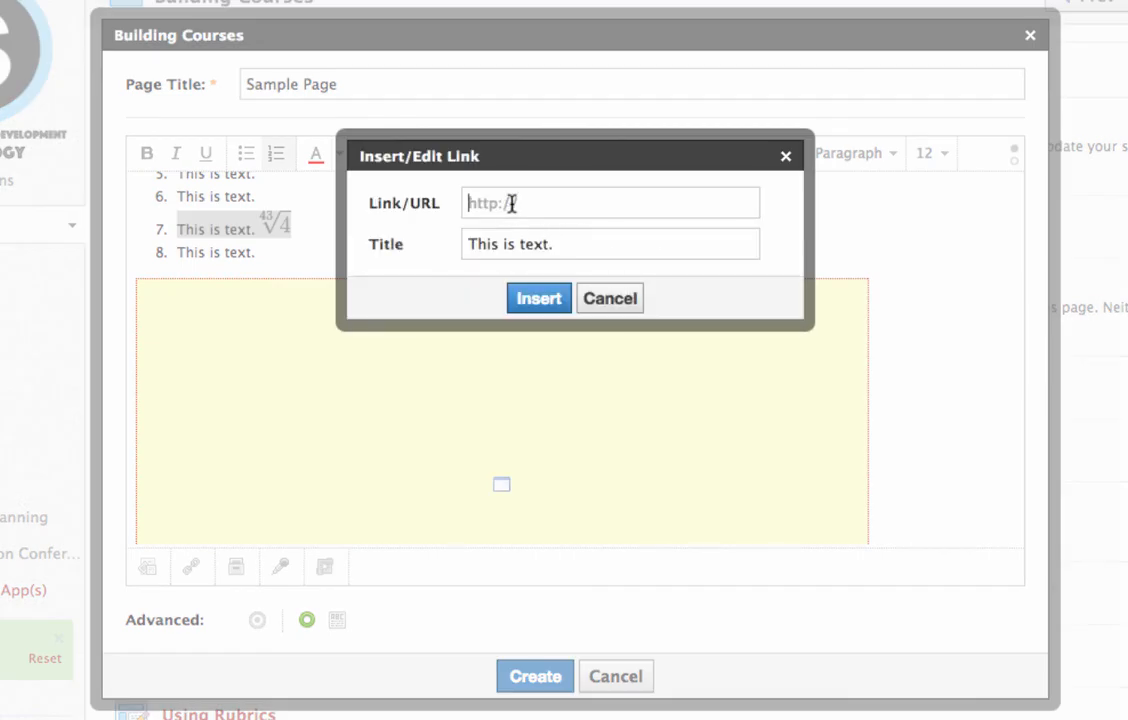
pyautogui.write('adsfadsf')
pyautogui.press('BackSpace')
pyautogui.press('BackSpace')
pyautogui.press('BackSpace')
pyautogui.press('BackSpace')
pyautogui.press('BackSpace')
pyautogui.press('BackSpace')
pyautogui.press('BackSpace')
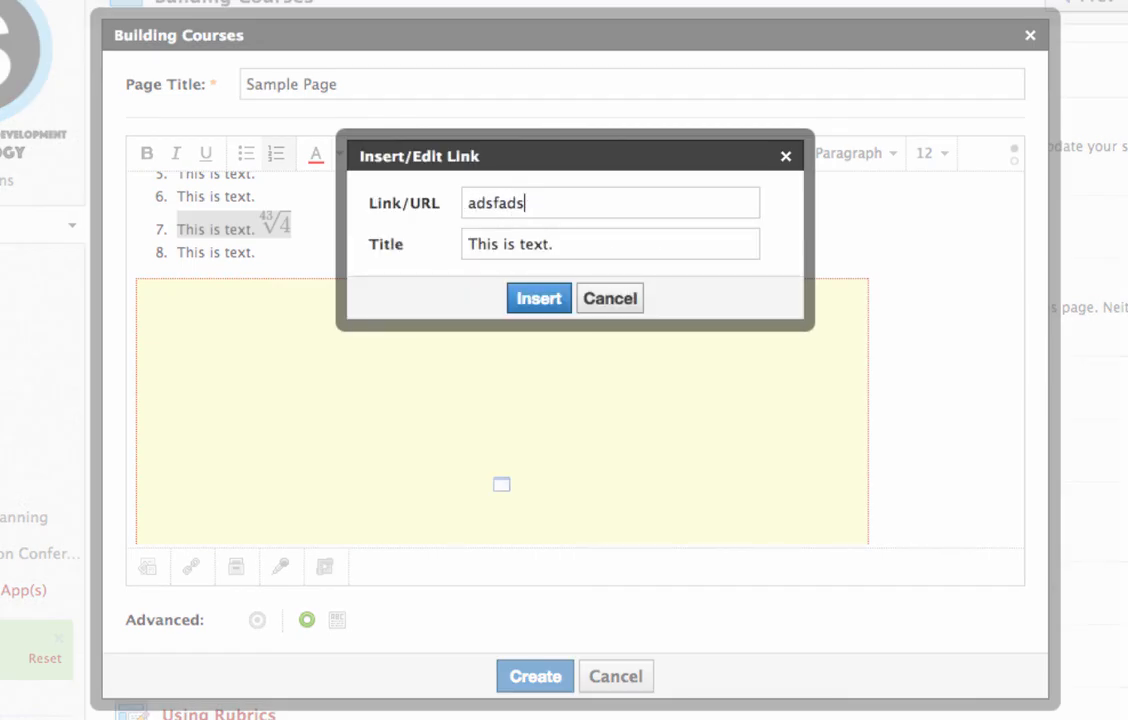
pyautogui.press('BackSpace')
pyautogui.write('http://google.co')
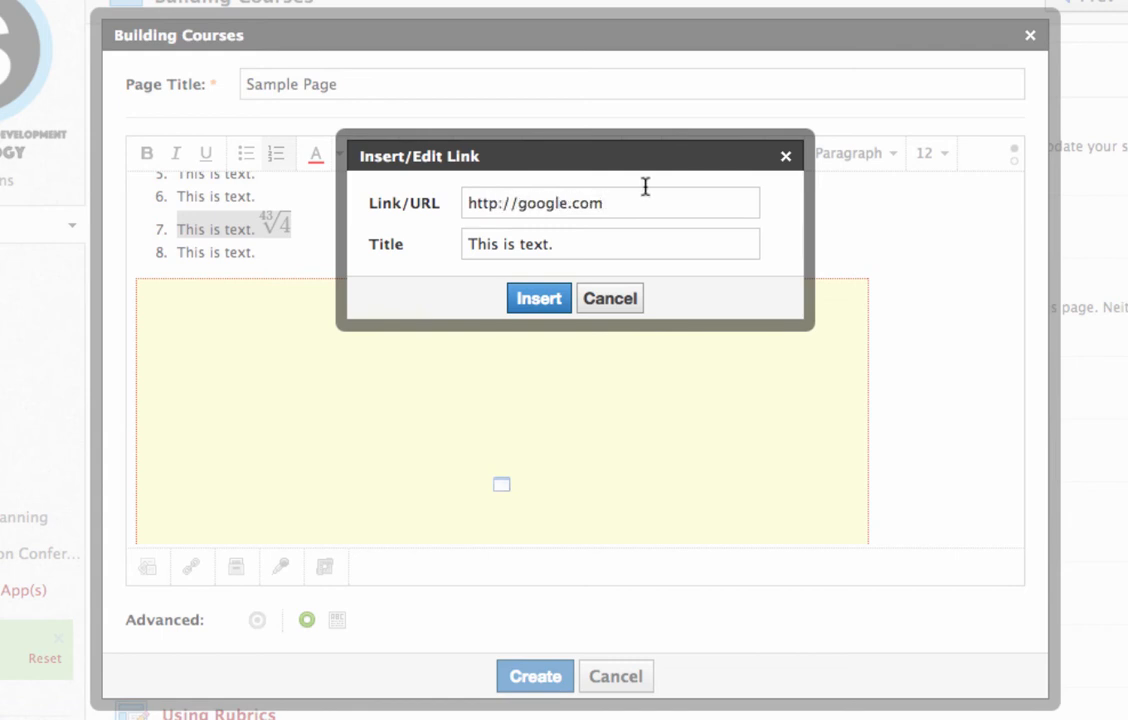
pyautogui.write('m')
pyautogui.click(536, 305)
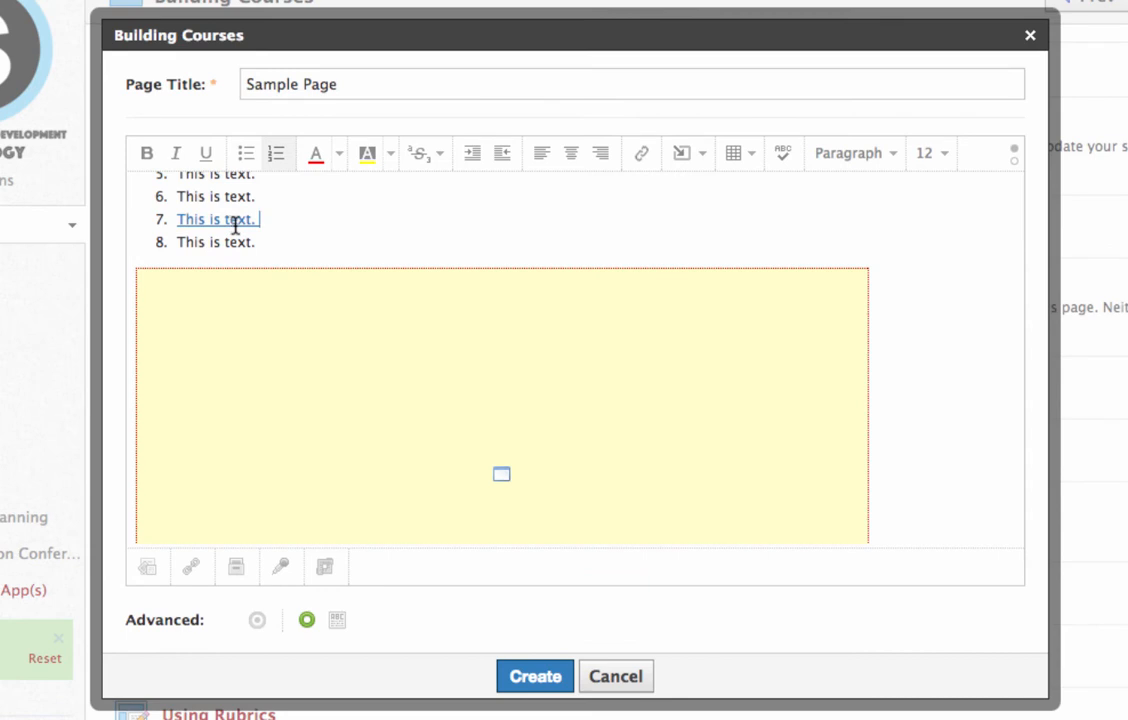
# Try the page's inline display and student visibility options, switching each back to its original setting
pyautogui.scroll(-5, 466, 290)
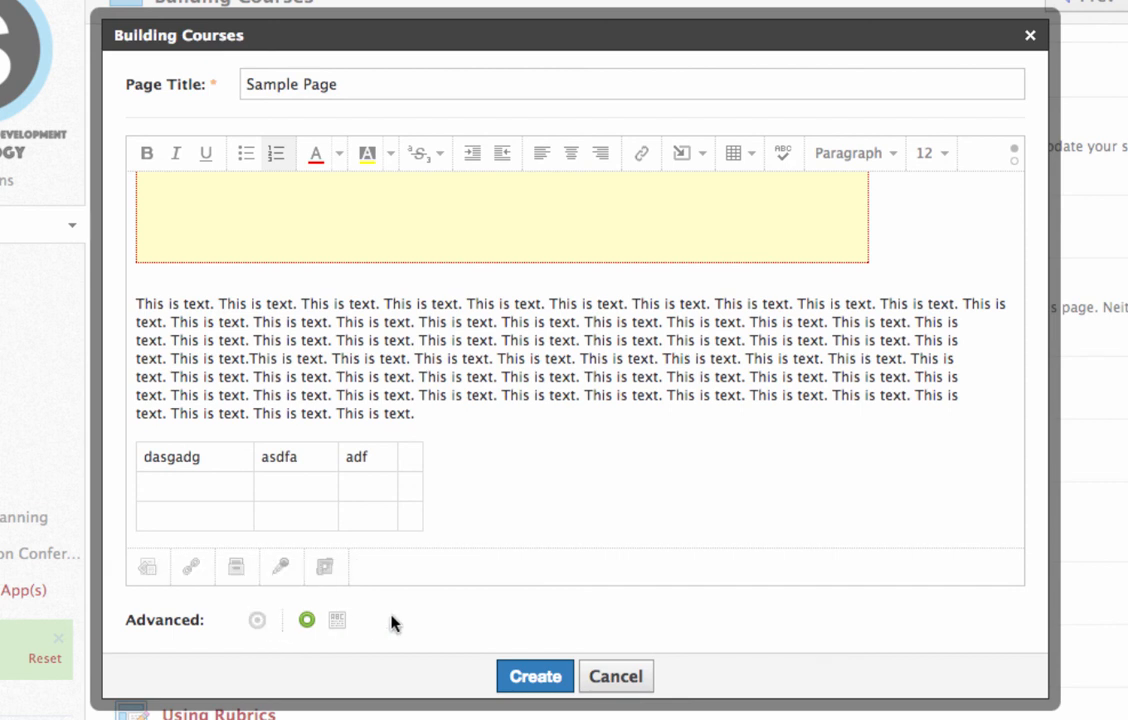
pyautogui.click(339, 623)
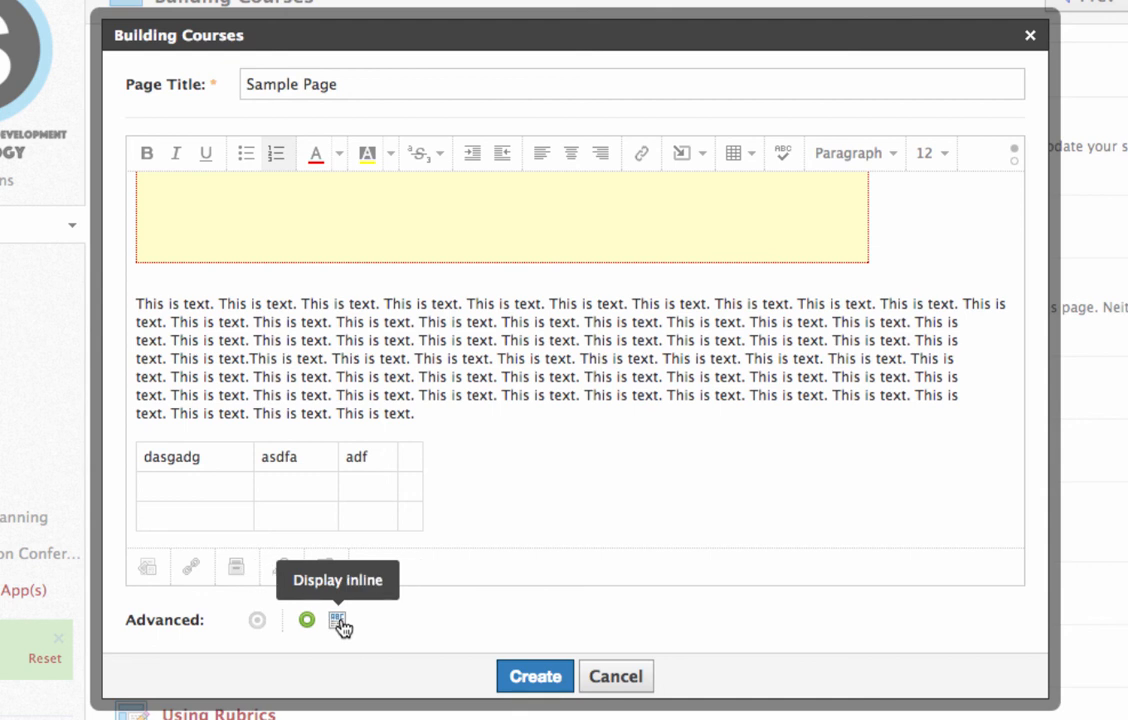
pyautogui.click(339, 623)
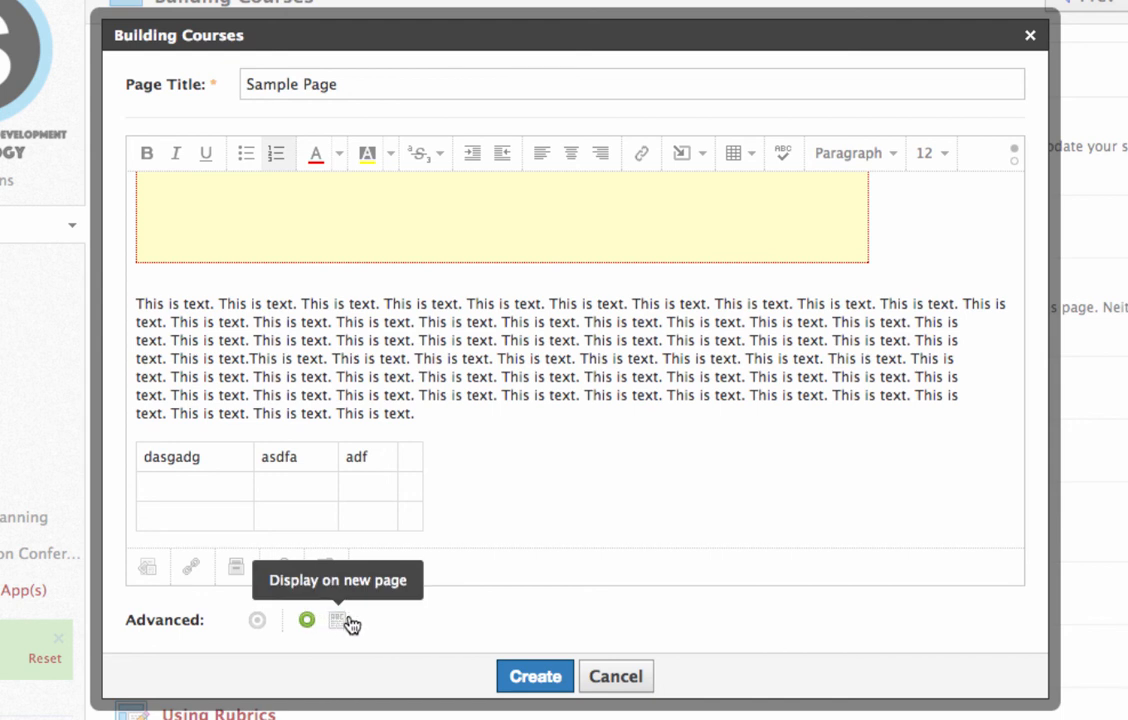
pyautogui.click(345, 621)
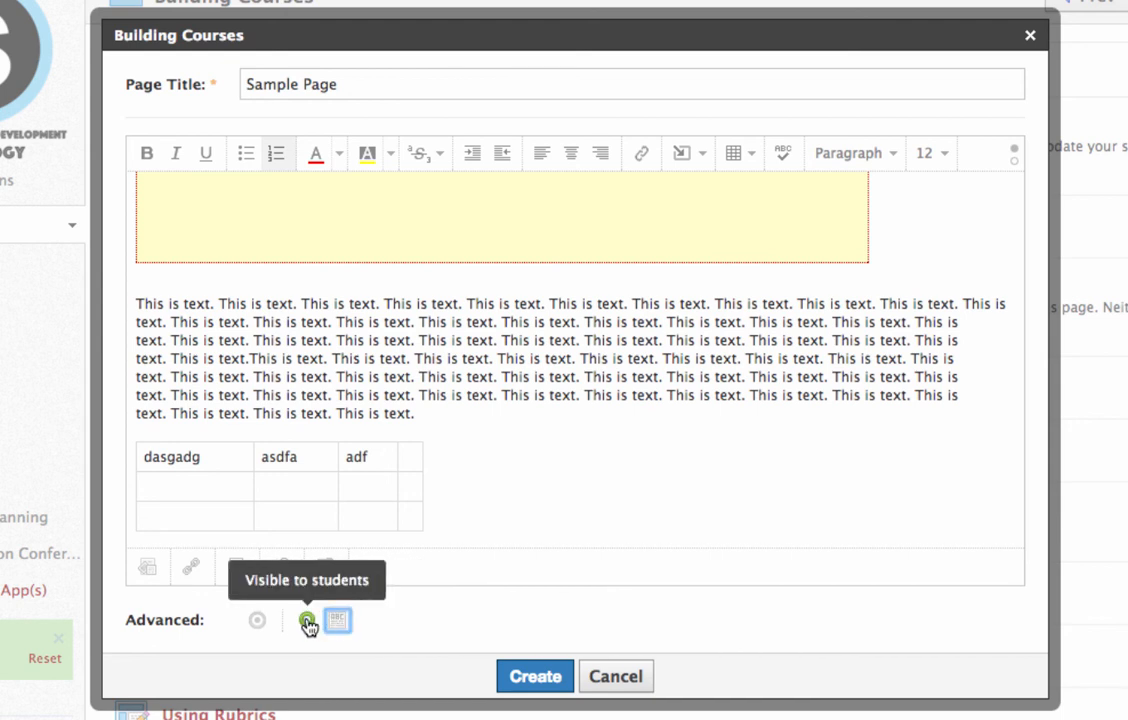
pyautogui.click(307, 621)
pyautogui.click(307, 621)
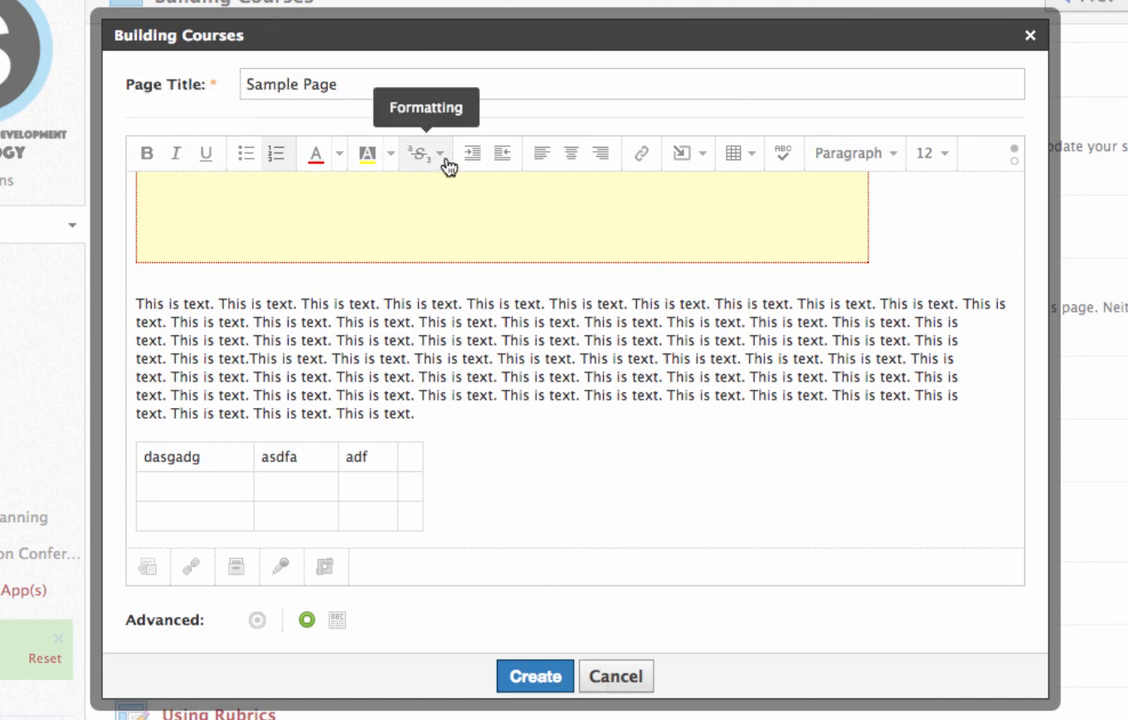
pyautogui.scroll(5, 730, 360)
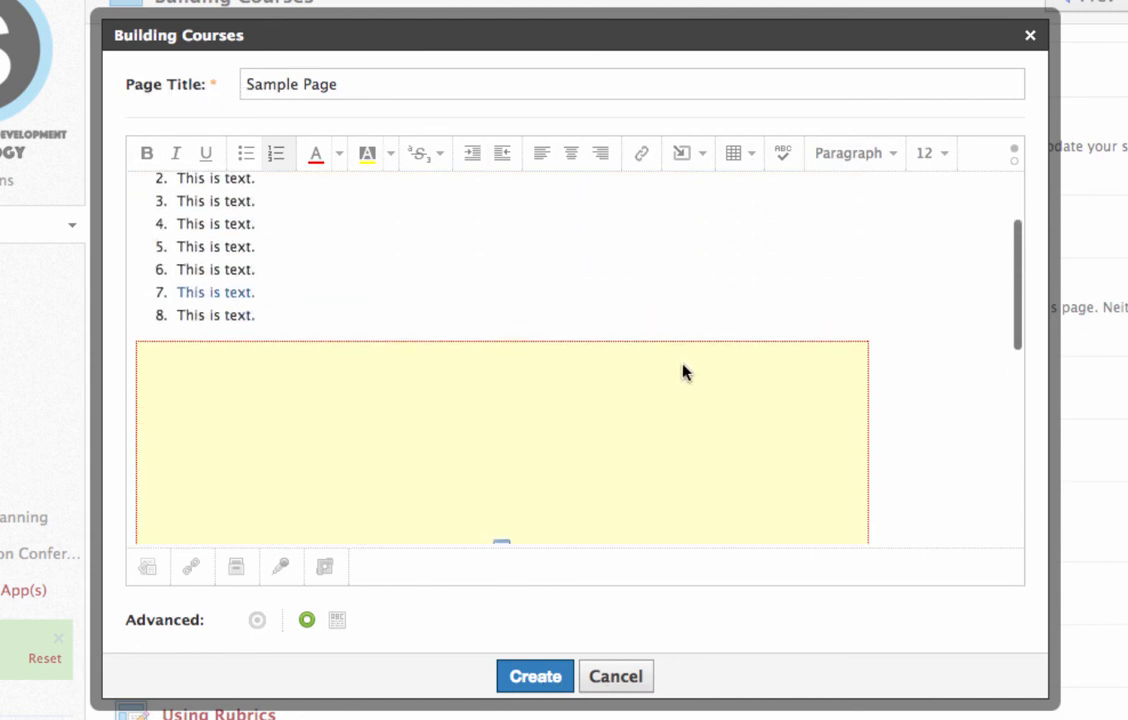
pyautogui.scroll(5, 559, 274)
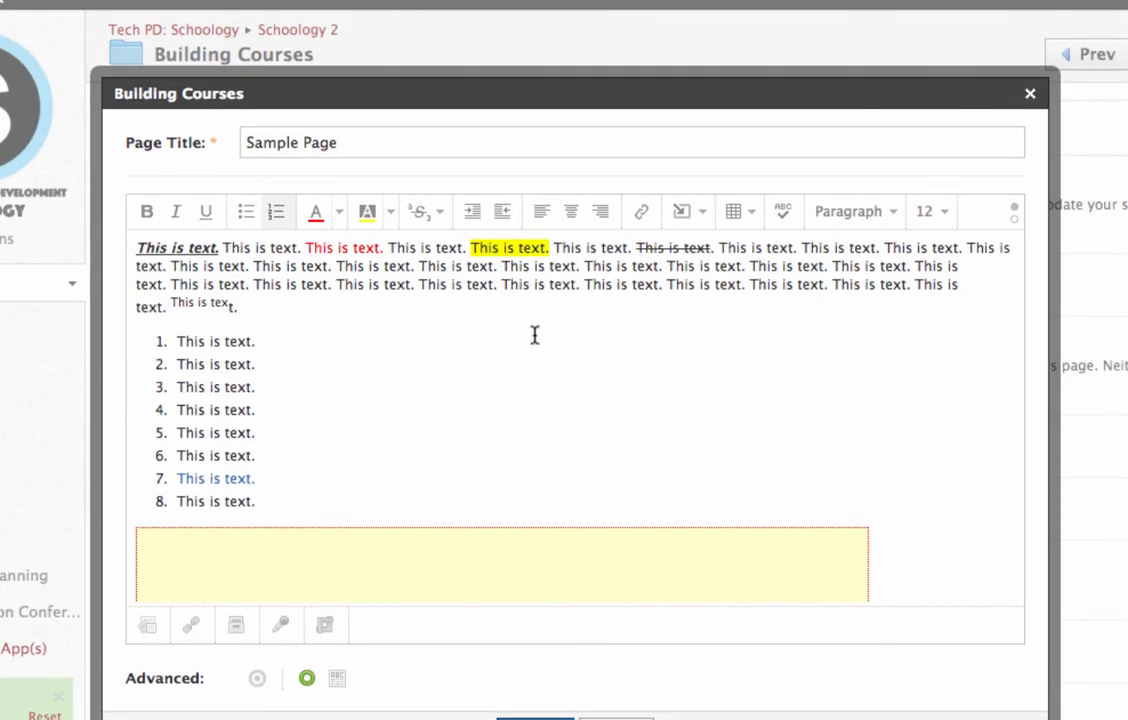
pyautogui.scroll(-2, 559, 274)
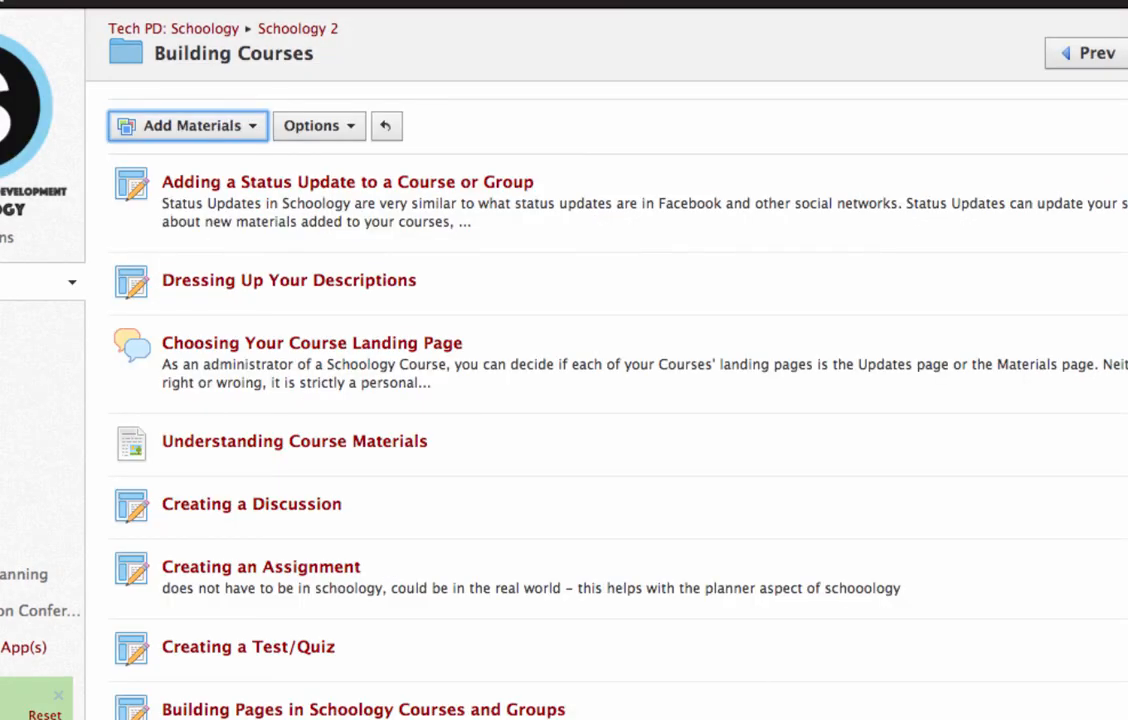